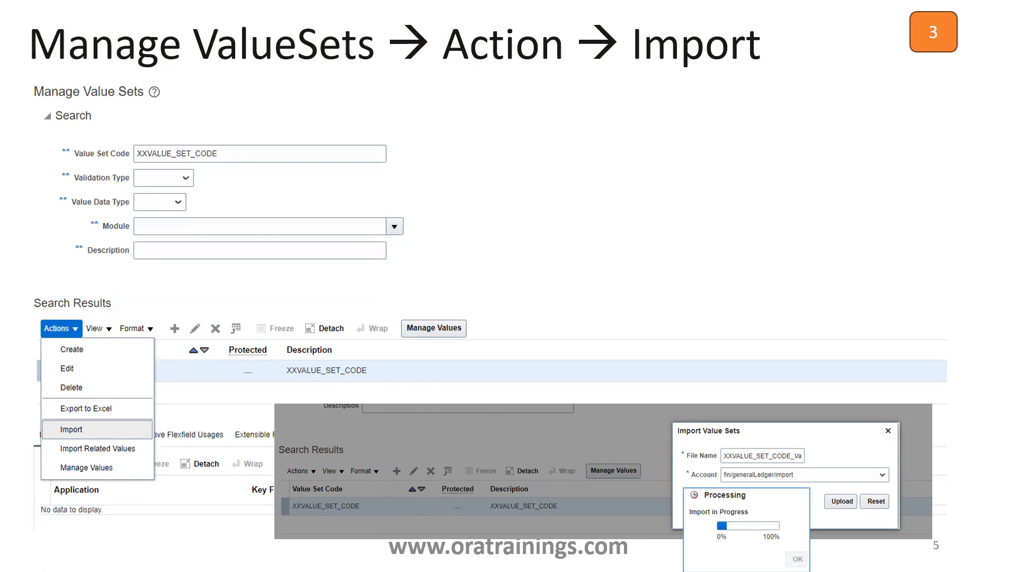
End the slide show, switch to the Manage Value Sets page in Chrome, and close the completed import and its Import Value Sets dialog
{"action": "key", "text": "Right"}
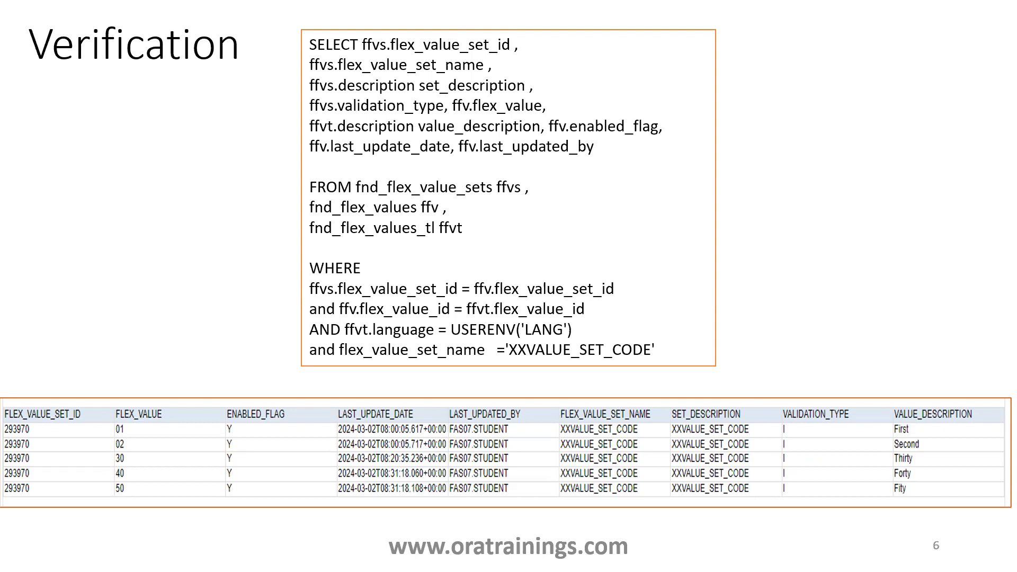
{"action": "key", "text": "Escape"}
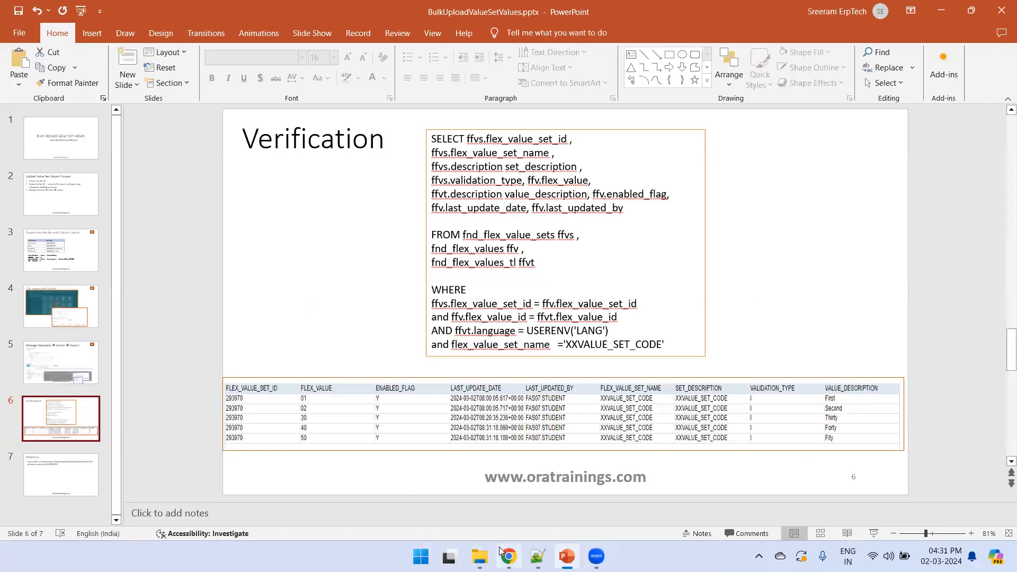
{"action": "left_click", "coordinate": [508, 555]}
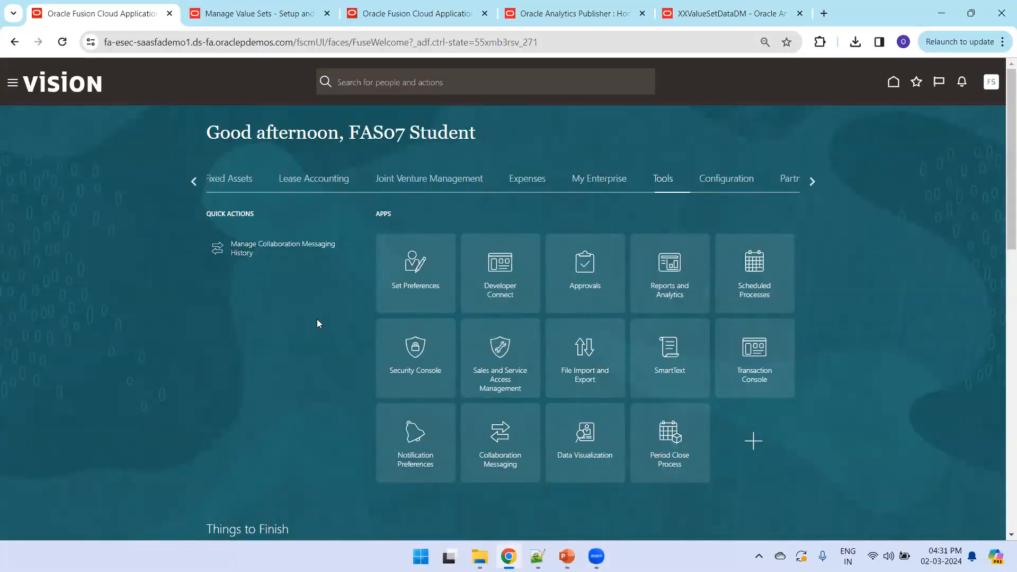
{"action": "key", "text": "ctrl+Tab"}
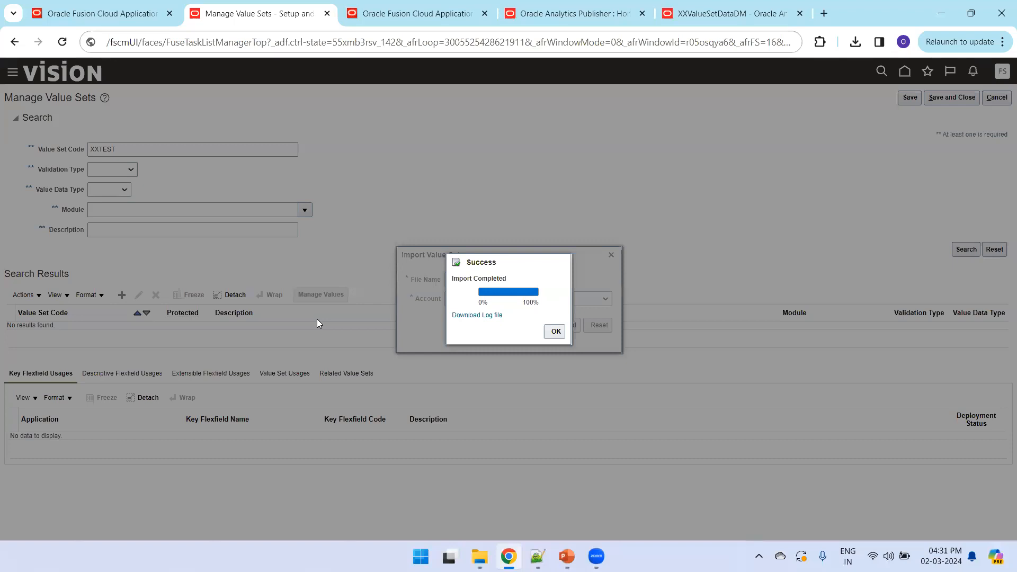
{"action": "left_click", "coordinate": [554, 331]}
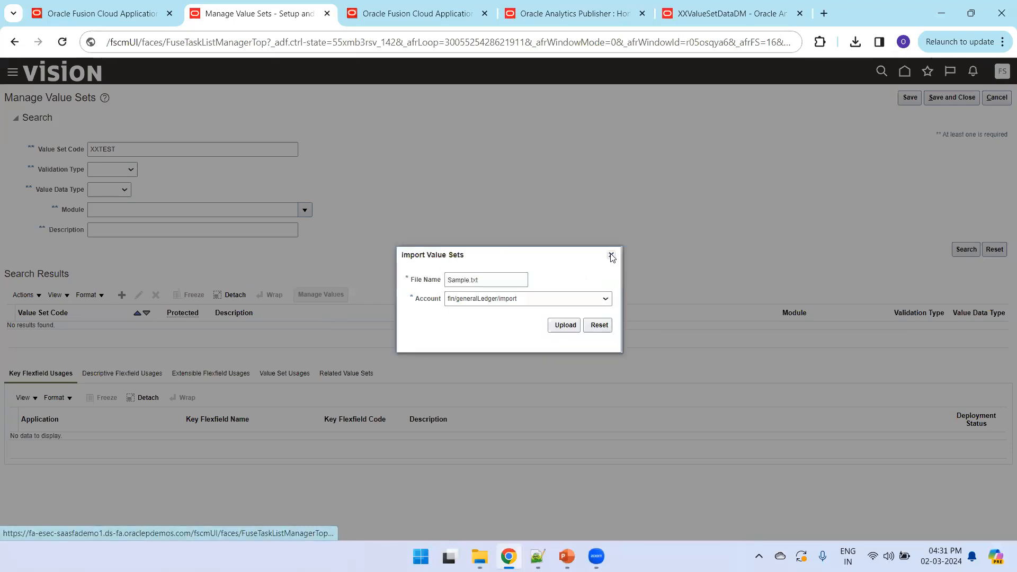
{"action": "left_click", "coordinate": [611, 256]}
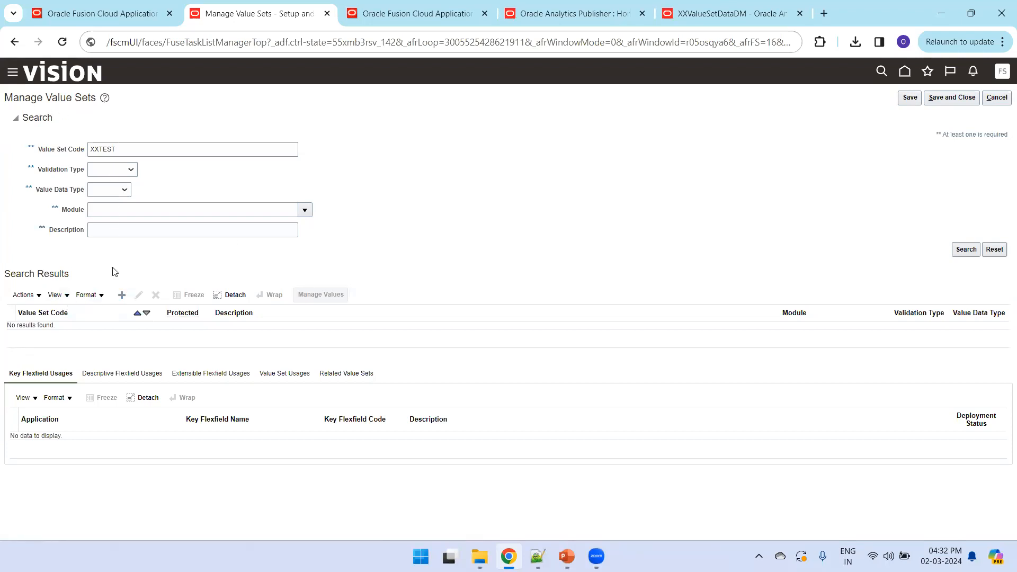
Start creating a value set with XXVALUE_SET_CODE_02 as both its Value Set Code and its Description
{"action": "left_click", "coordinate": [122, 295]}
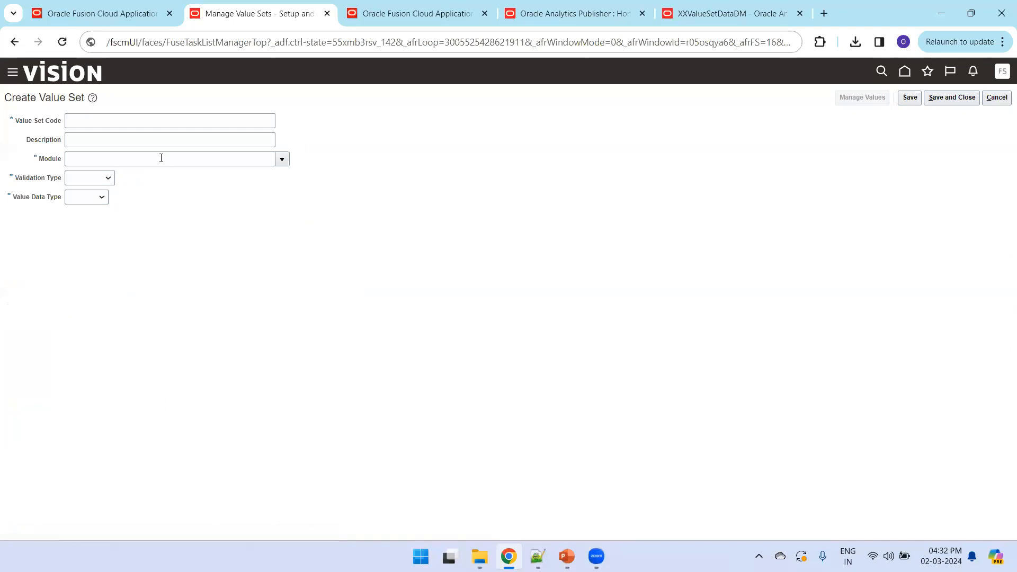
{"action": "left_click", "coordinate": [104, 120]}
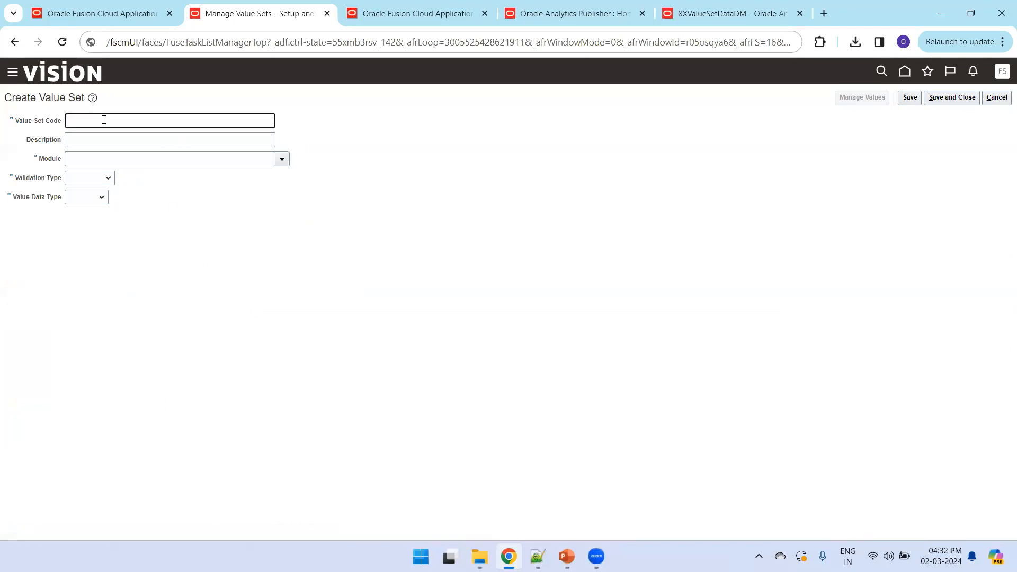
{"action": "type", "text": "XXVALUE_SET_CODE_02"}
{"action": "key", "text": "ctrl+a"}
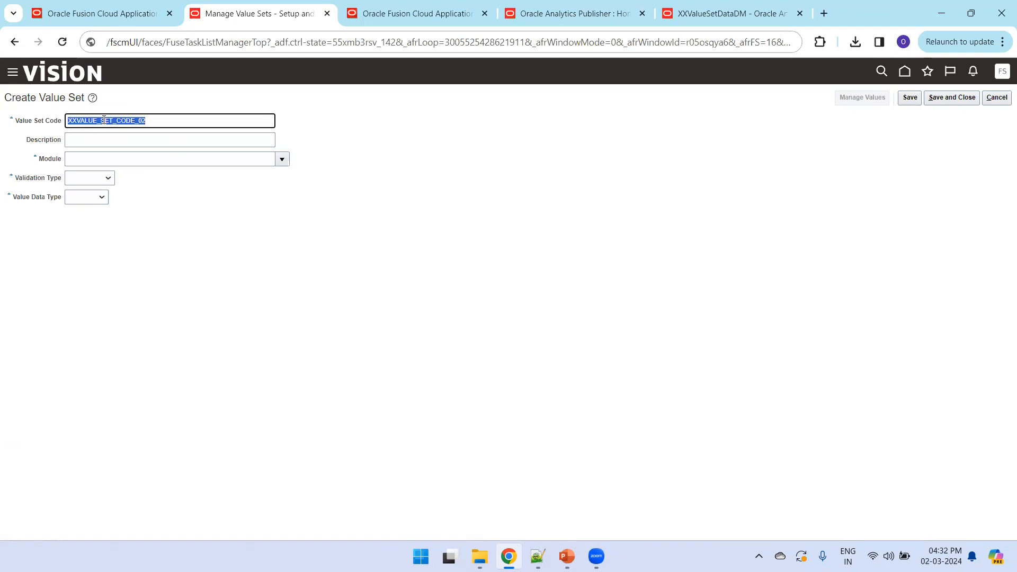
{"action": "key", "text": "ctrl+c"}
{"action": "key", "text": "Tab"}
{"action": "key", "text": "ctrl+v"}
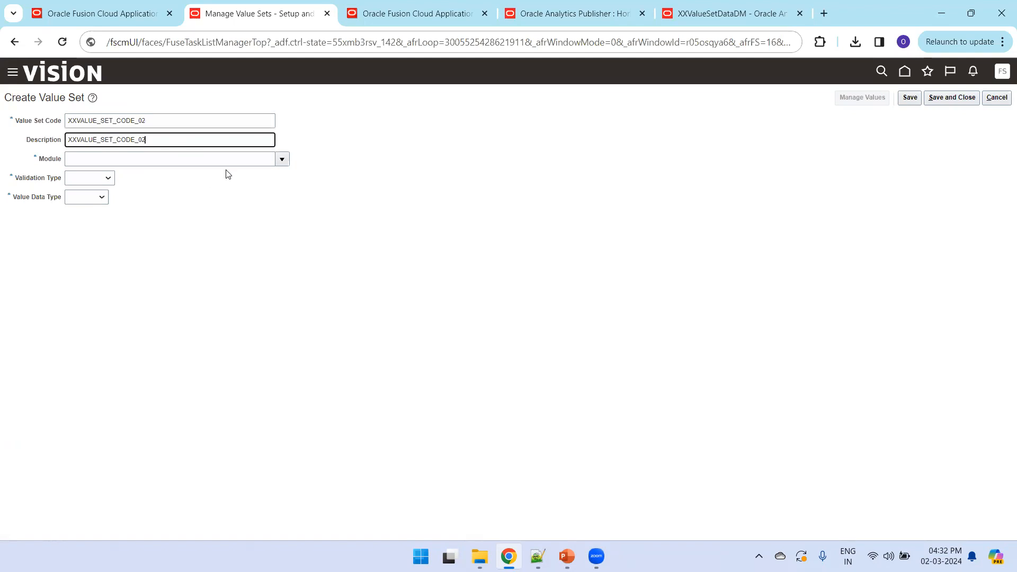
Search the modules for General Ledger, assign it as the value set's Module, and try to save and close
{"action": "left_click", "coordinate": [282, 159]}
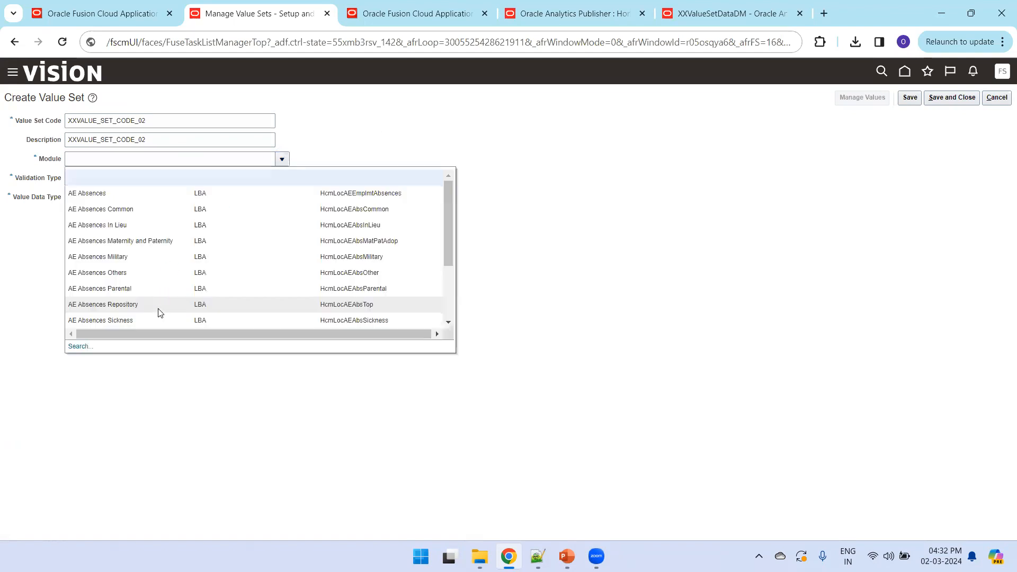
{"action": "left_click", "coordinate": [87, 347]}
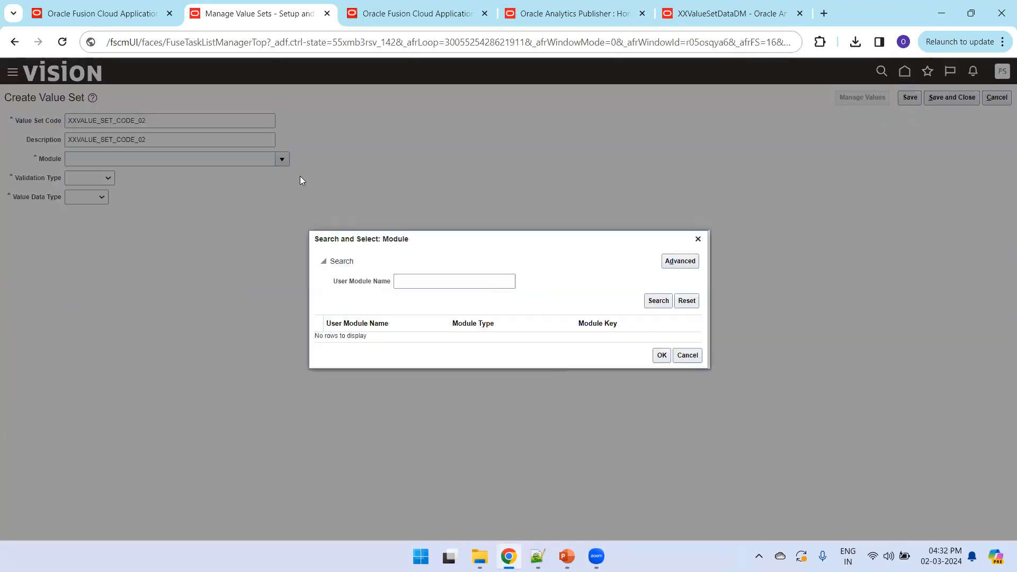
{"action": "left_click", "coordinate": [415, 278]}
{"action": "type", "text": "Gne"}
{"action": "key", "text": "BackSpace"}
{"action": "key", "text": "BackSpace"}
{"action": "type", "text": "en"}
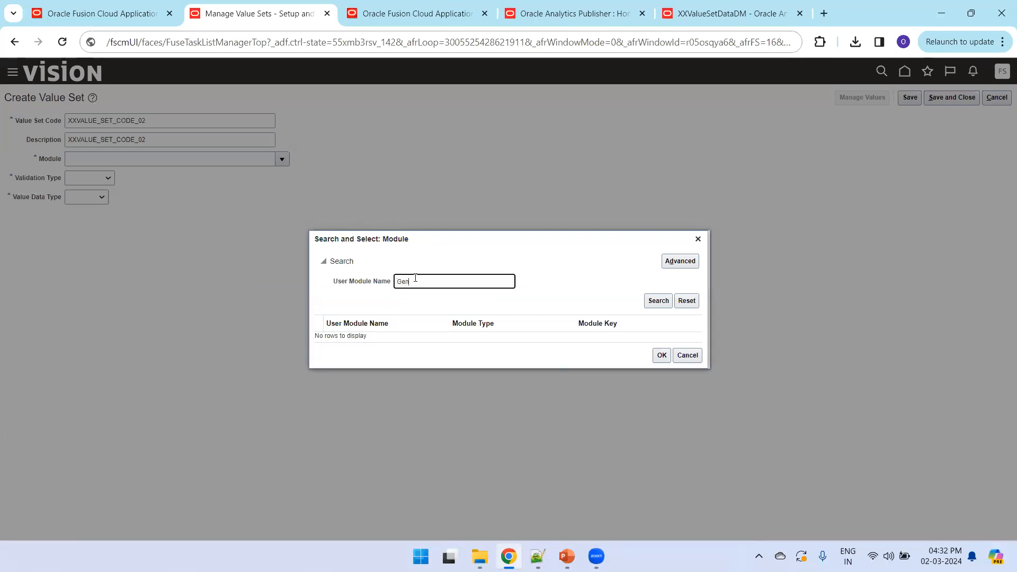
{"action": "type", "text": "eral Ledger"}
{"action": "left_click", "coordinate": [664, 302]}
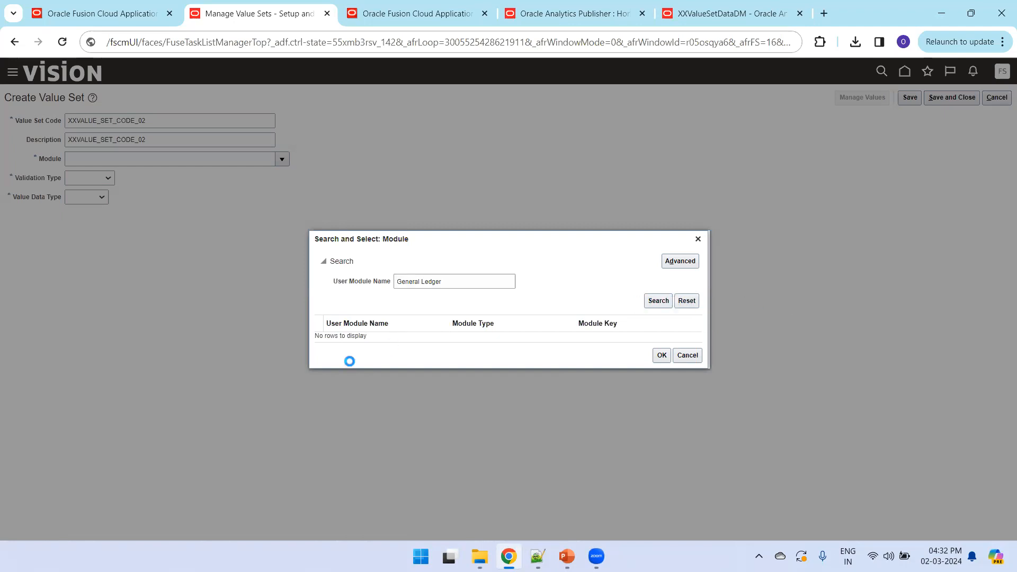
{"action": "left_click", "coordinate": [662, 359]}
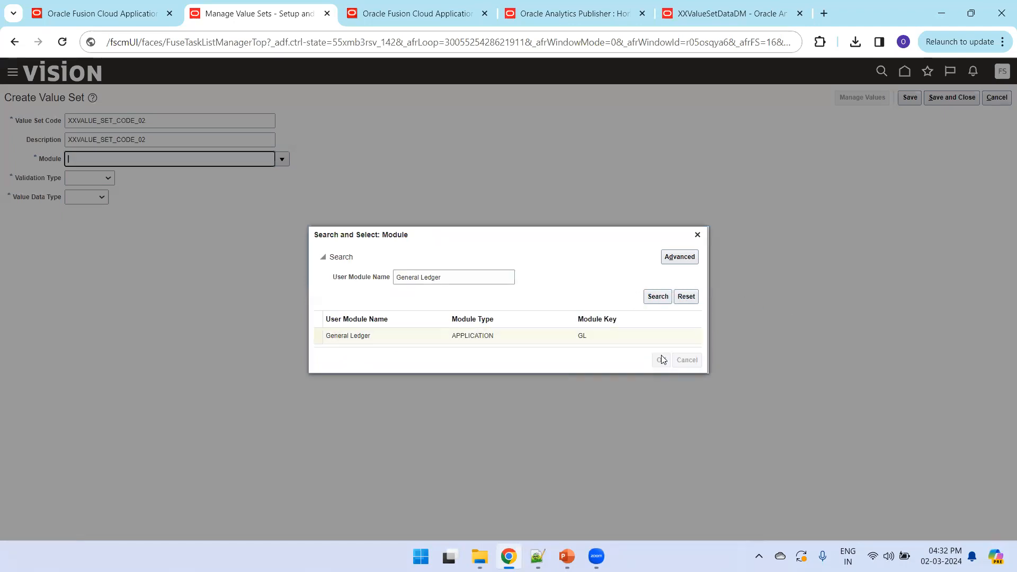
{"action": "left_click", "coordinate": [952, 101]}
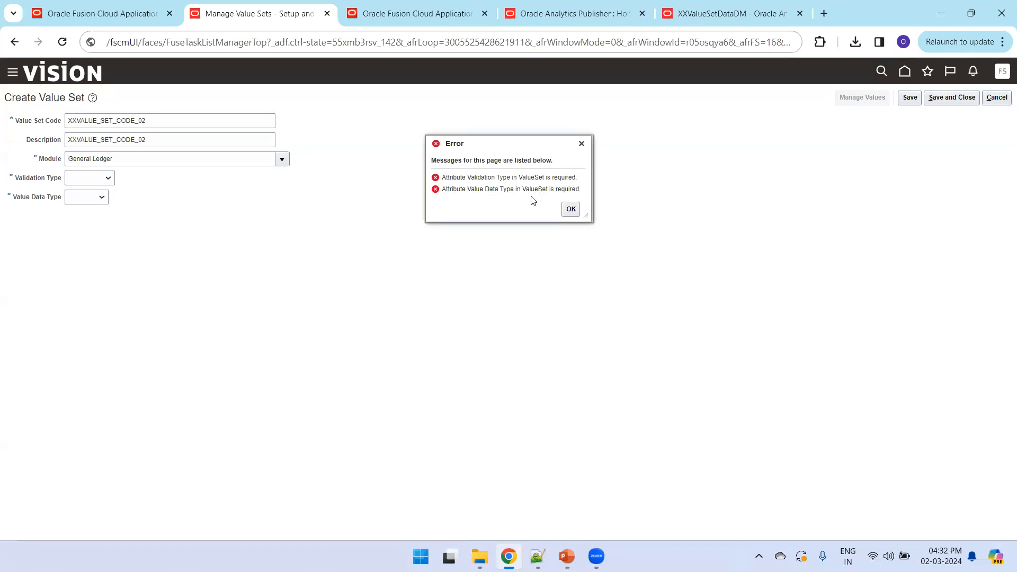
{"action": "left_click", "coordinate": [571, 209]}
Set the value set's Validation Type to Independent and its Value Data Type to Character
{"action": "left_click", "coordinate": [97, 180]}
{"action": "left_click", "coordinate": [98, 213]}
{"action": "left_click", "coordinate": [124, 183]}
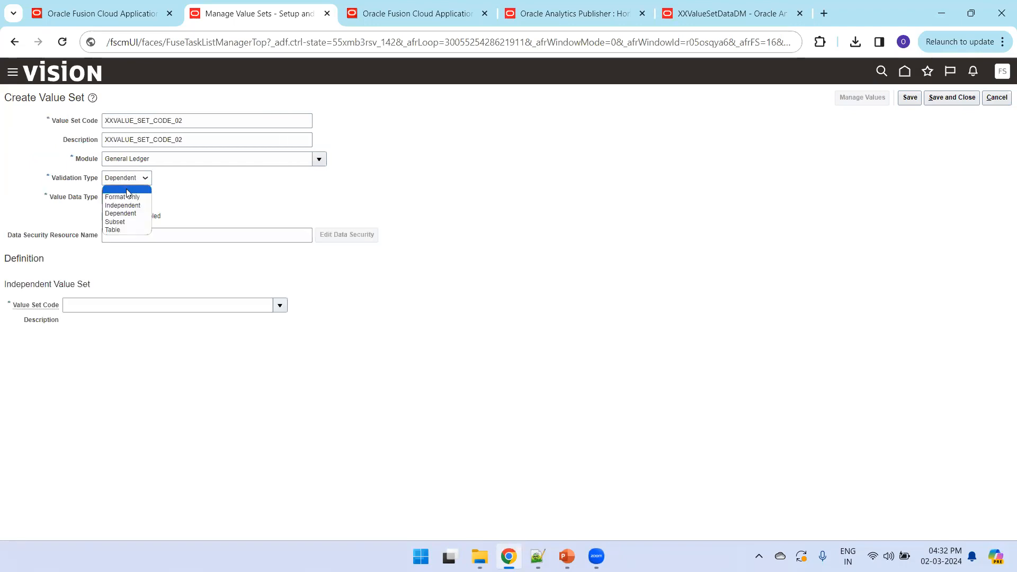
{"action": "left_click", "coordinate": [133, 205]}
{"action": "left_click", "coordinate": [136, 199]}
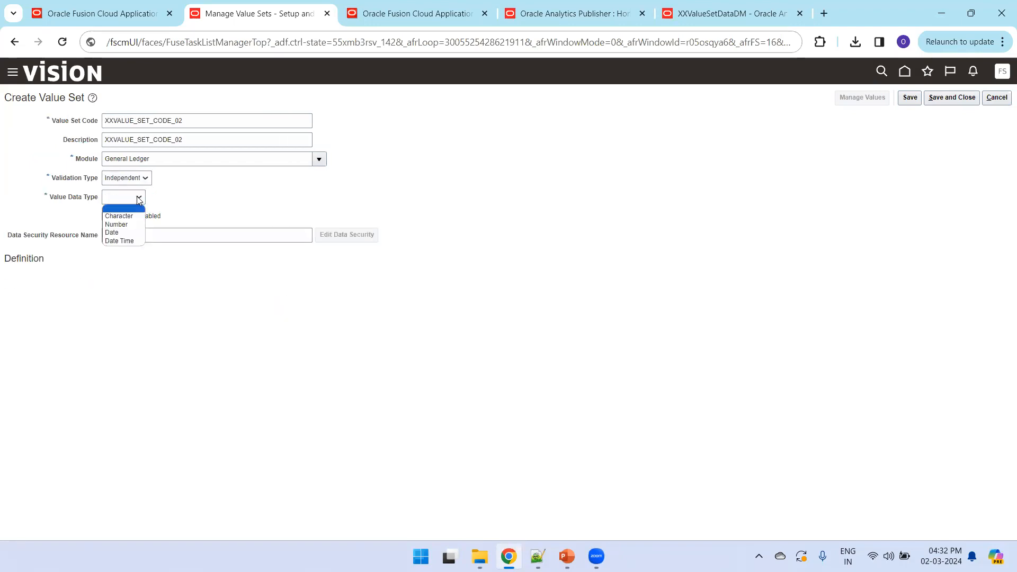
{"action": "left_click", "coordinate": [135, 213]}
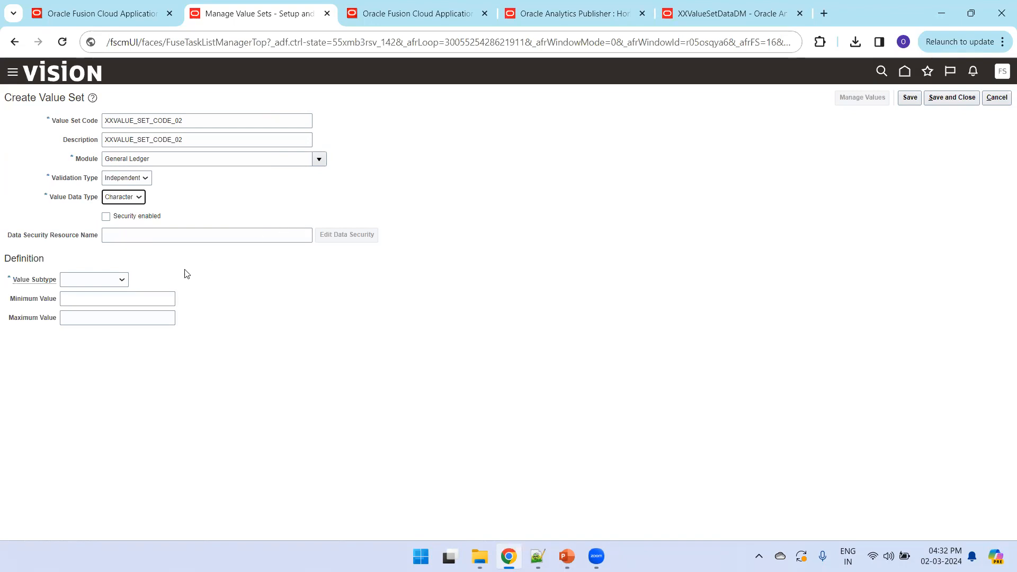
Set the Value Subtype to Text with a Maximum Length of 150, then save and close the value set
{"action": "left_click", "coordinate": [117, 280]}
{"action": "left_click", "coordinate": [90, 300]}
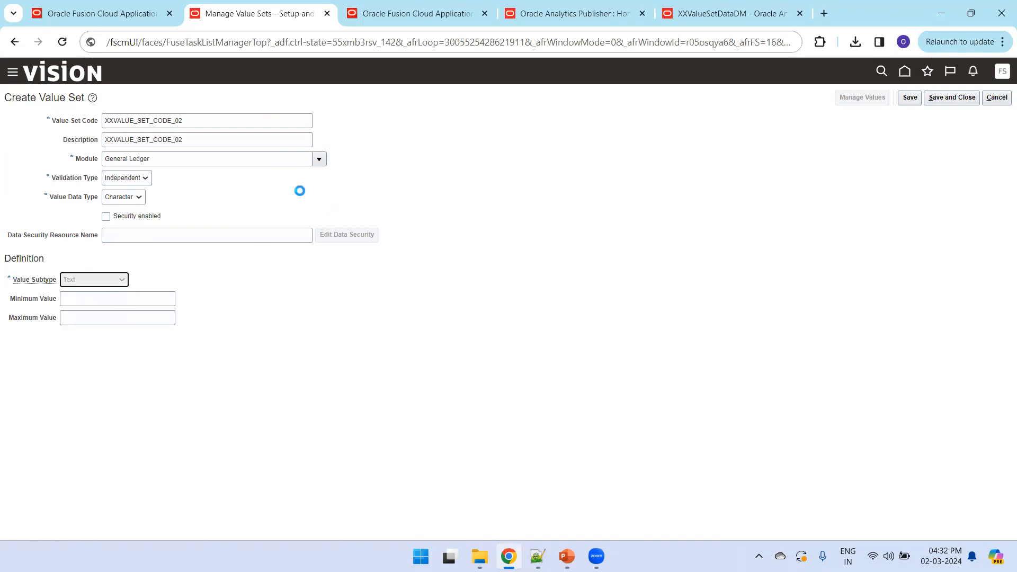
{"action": "left_click", "coordinate": [202, 123]}
{"action": "double_click", "coordinate": [202, 125]}
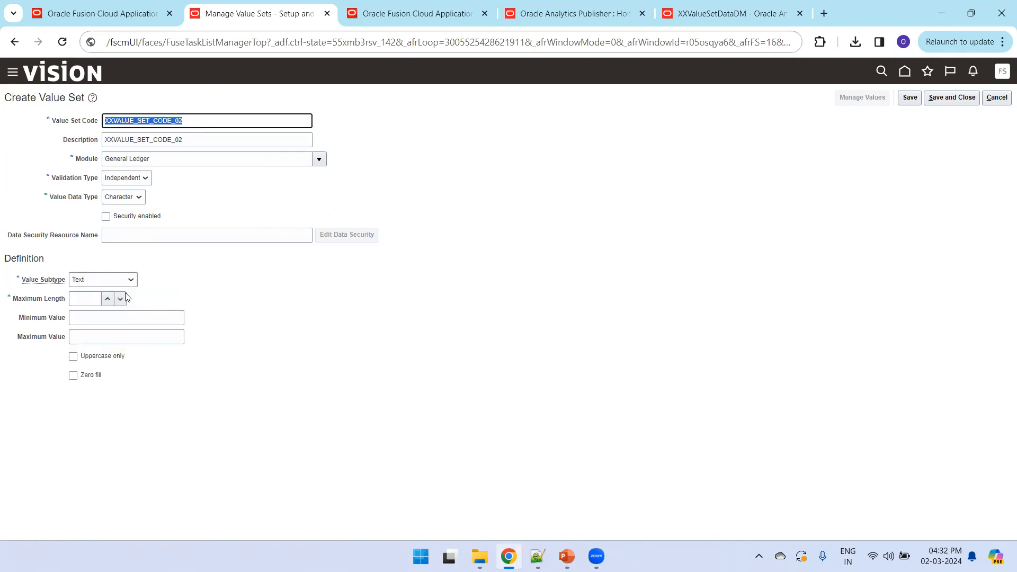
{"action": "left_click", "coordinate": [89, 300]}
{"action": "type", "text": "150"}
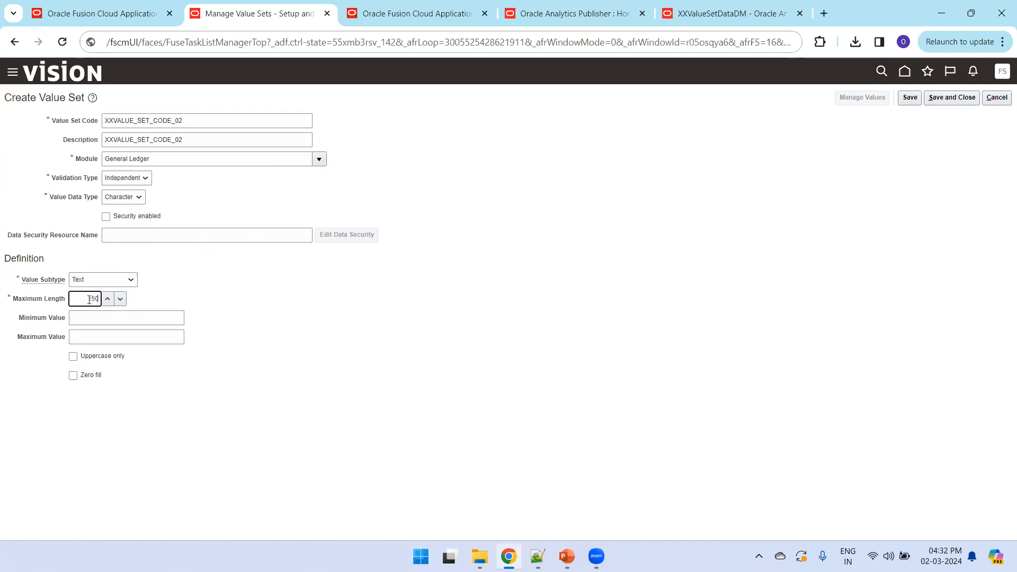
{"action": "left_click", "coordinate": [962, 101]}
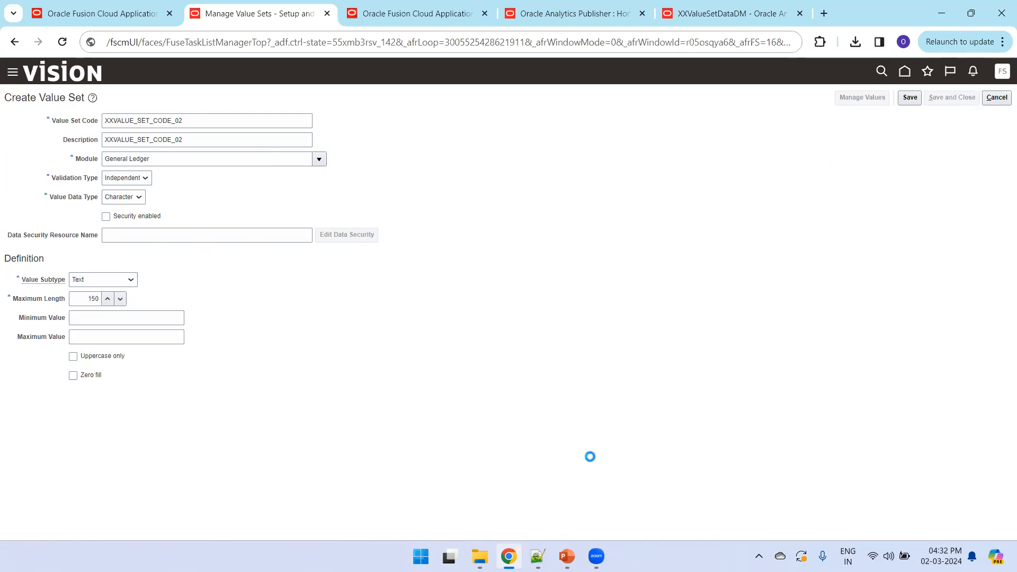
Switch to Notepad++ and paste the code XXVALUE_SET_CODE_02 into a new document
{"action": "left_click", "coordinate": [538, 556]}
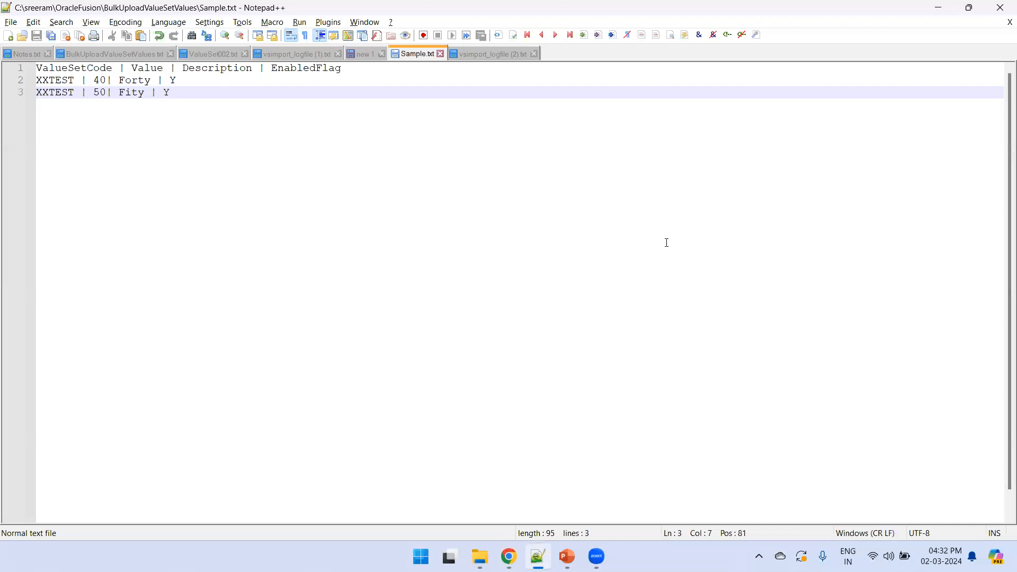
{"action": "key", "text": "ctrl+n"}
{"action": "key", "text": "ctrl+v"}
{"action": "scroll", "coordinate": [667, 242], "scroll_direction": "up", "scroll_amount": 2}
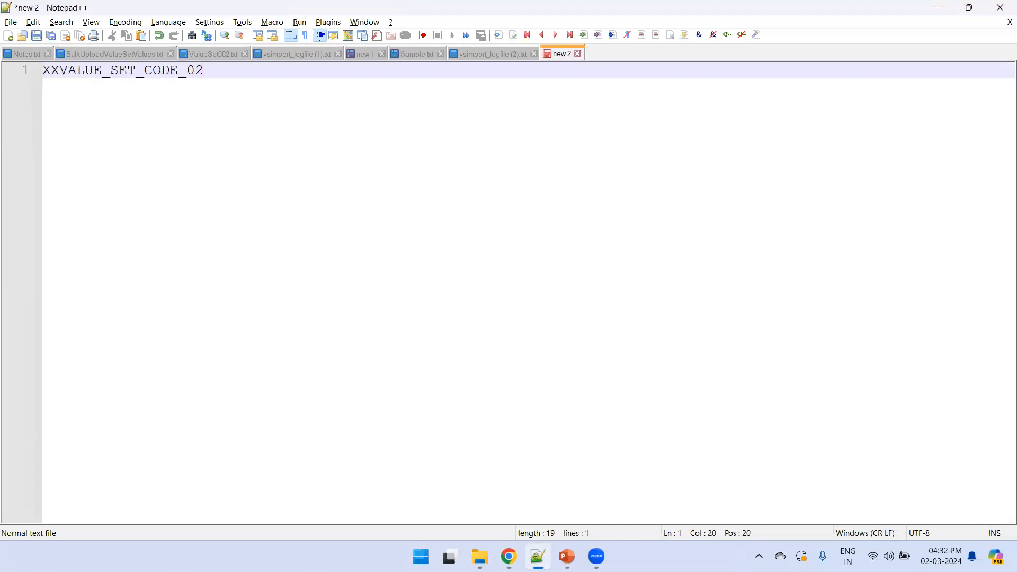
Return to Chrome and search Manage Value Sets for the code XXVALUE_SET_CODE_02
{"action": "key", "text": "alt+Tab"}
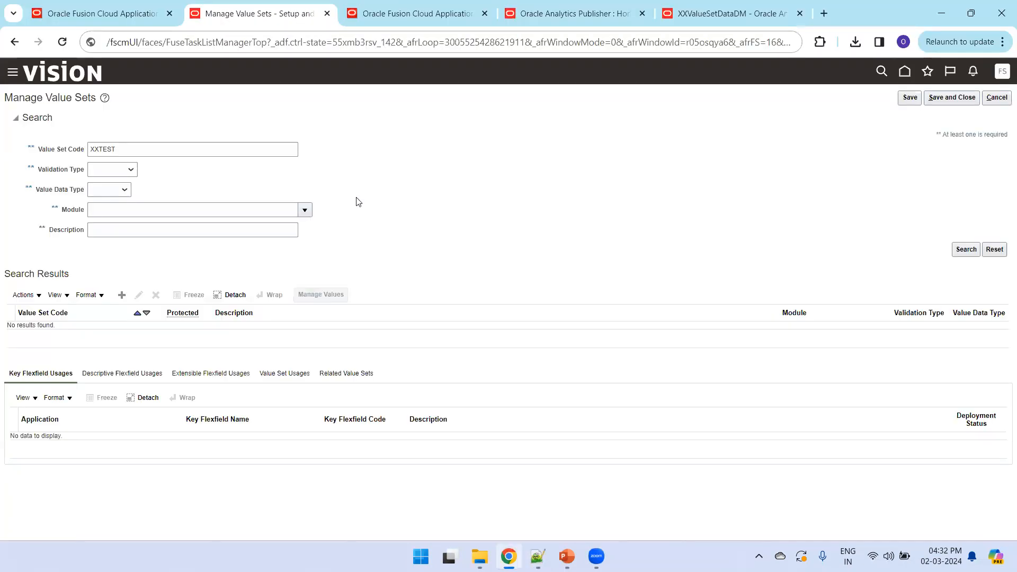
{"action": "left_click", "coordinate": [131, 146]}
{"action": "key", "text": "ctrl+a"}
{"action": "key", "text": "ctrl+v"}
{"action": "key", "text": "Return"}
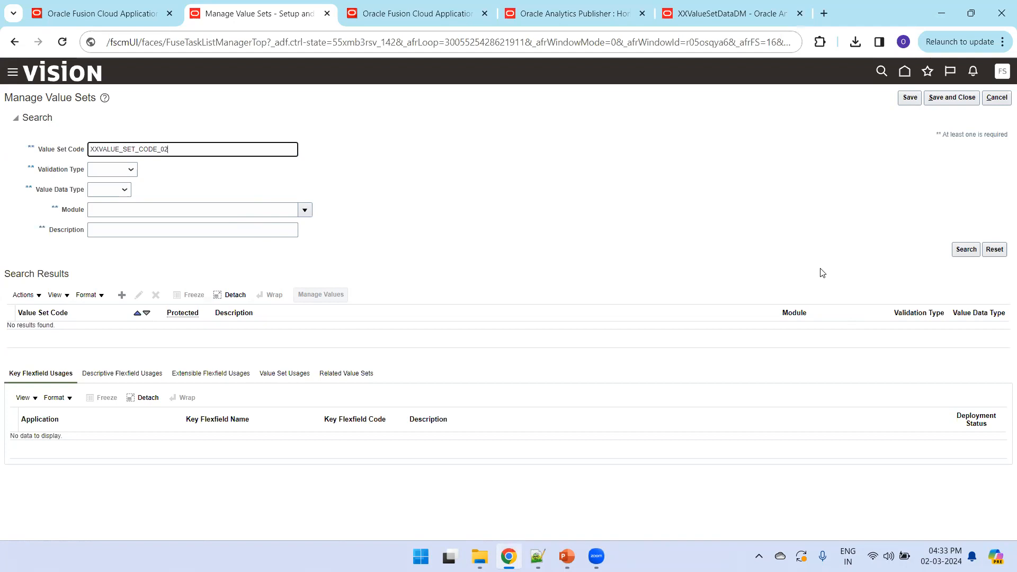
Look up the existing values of XXVALUE_SET_CODE_02, then return to the value set search
{"action": "left_click", "coordinate": [338, 294]}
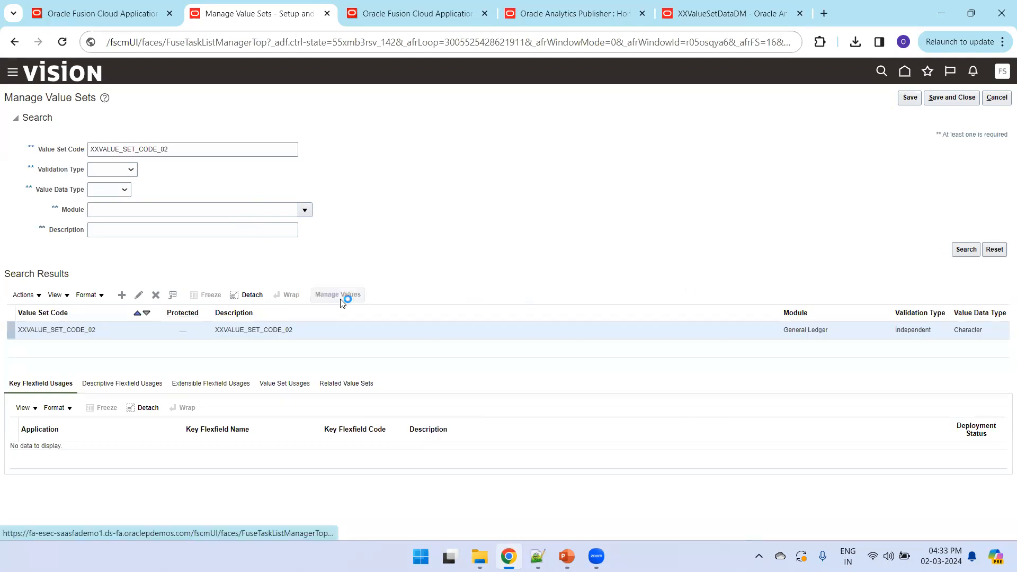
{"action": "left_click", "coordinate": [968, 209]}
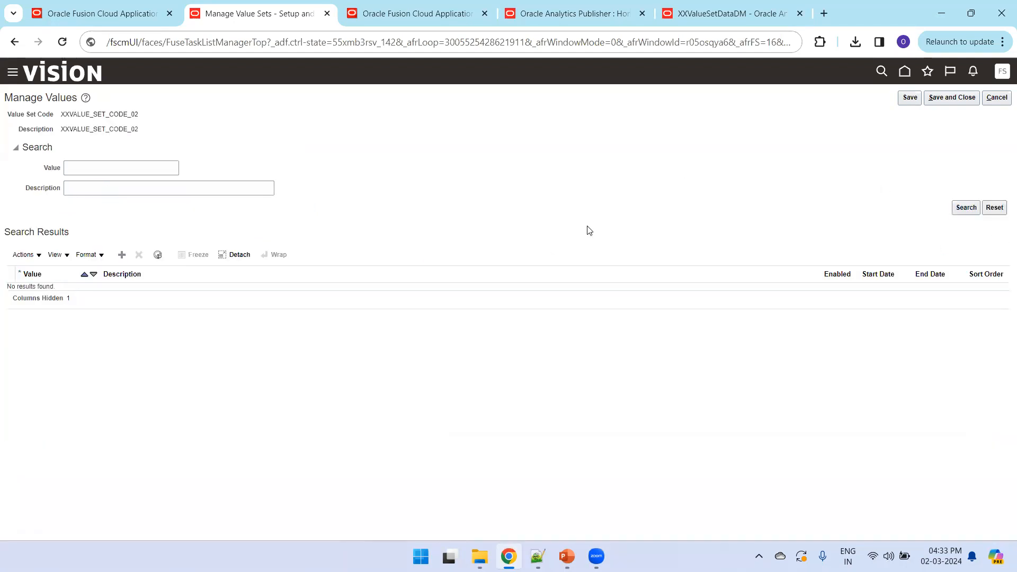
{"action": "left_click", "coordinate": [998, 97]}
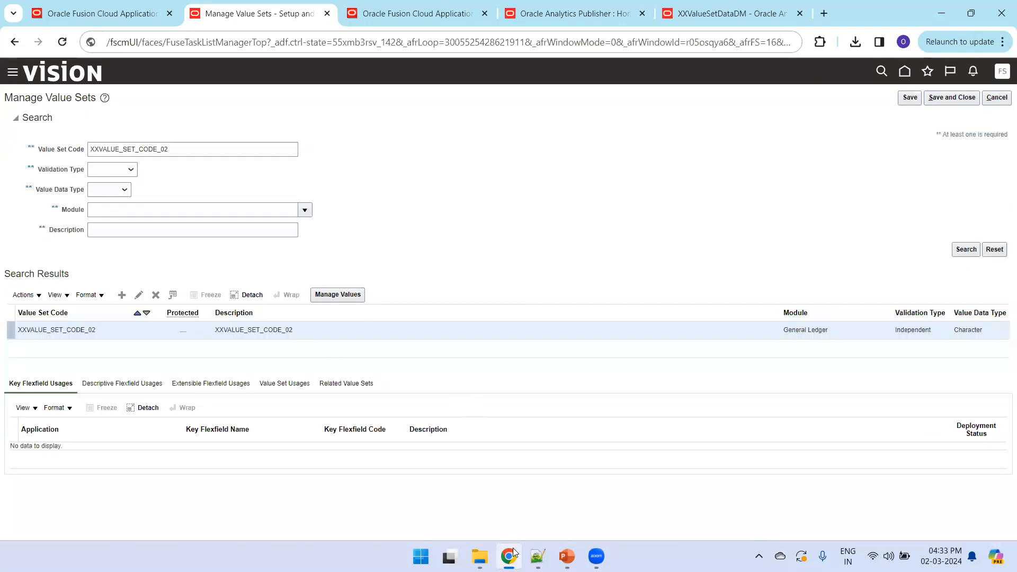
Switch to Notepad++ and copy the full contents of ValueSet002.txt into a new document
{"action": "key", "text": "alt+Tab"}
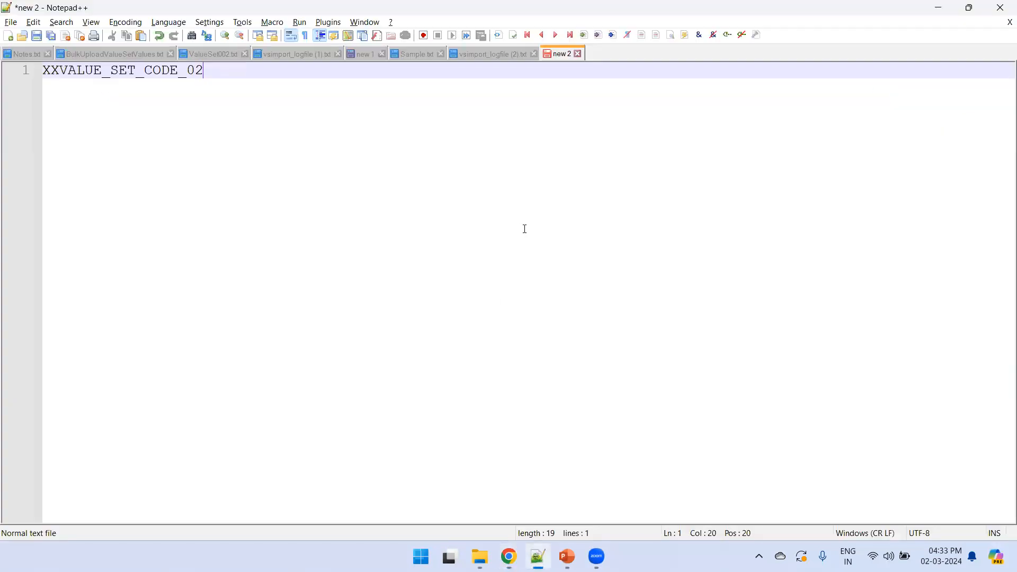
{"action": "left_click", "coordinate": [207, 56]}
{"action": "key", "text": "ctrl+a"}
{"action": "key", "text": "ctrl+c"}
{"action": "key", "text": "ctrl+n"}
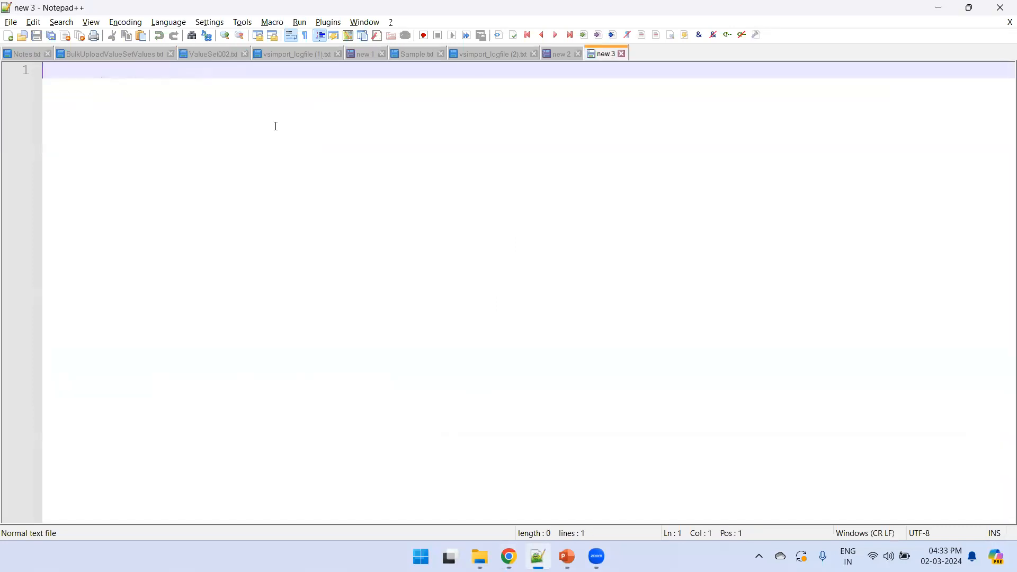
{"action": "key", "text": "ctrl+v"}
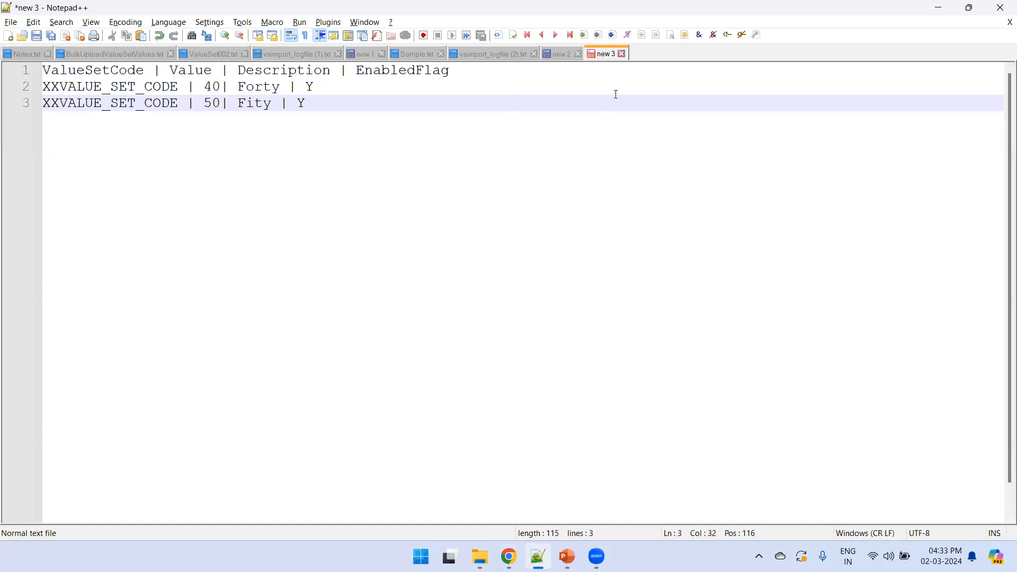
Replace the value set code in both data rows of the new document with XXVALUE_SET_CODE_02, copied from the other unsaved document
{"action": "left_click", "coordinate": [573, 57]}
{"action": "double_click", "coordinate": [125, 73]}
{"action": "key", "text": "ctrl+c"}
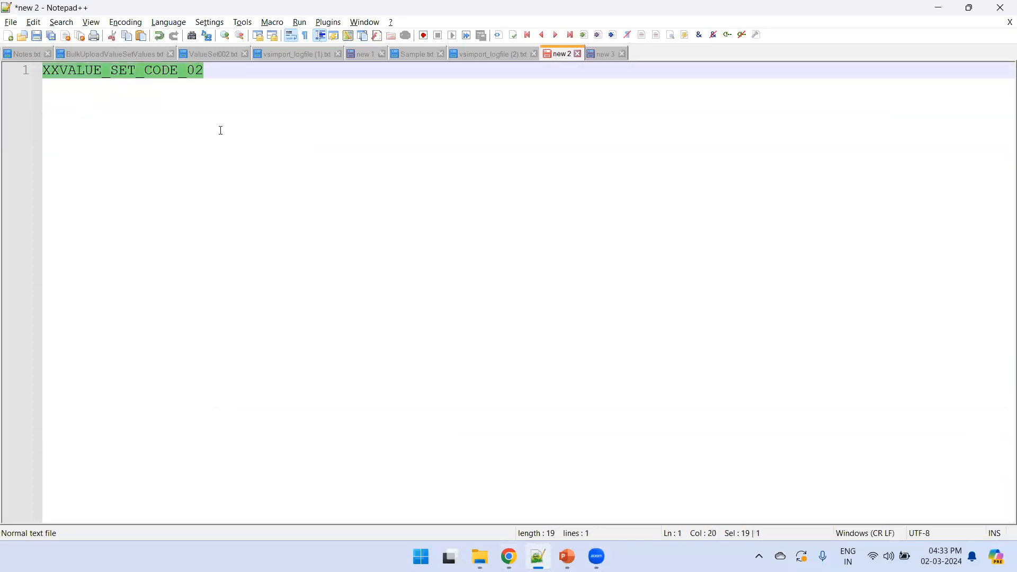
{"action": "key", "text": "ctrl+Tab"}
{"action": "double_click", "coordinate": [116, 88]}
{"action": "key", "text": "ctrl+v"}
{"action": "double_click", "coordinate": [102, 93]}
{"action": "double_click", "coordinate": [104, 103]}
{"action": "key", "text": "ctrl+v"}
Change the Value entries of the two data rows to 01 and 02
{"action": "double_click", "coordinate": [237, 88]}
{"action": "type", "text": "01"}
{"action": "double_click", "coordinate": [239, 104]}
{"action": "type", "text": "02"}
{"action": "triple_click", "coordinate": [283, 89]}
{"action": "type", "text": "On"}
{"action": "key", "text": "ctrl+z"}
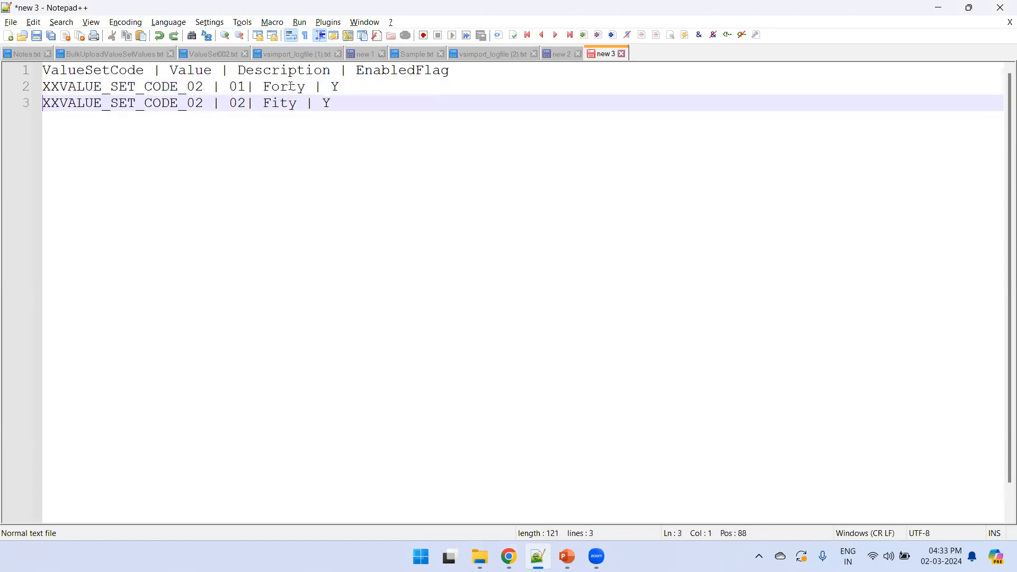
Change the descriptions in the two data rows to One for value 01 and Two for value 02
{"action": "double_click", "coordinate": [285, 88]}
{"action": "type", "text": "One"}
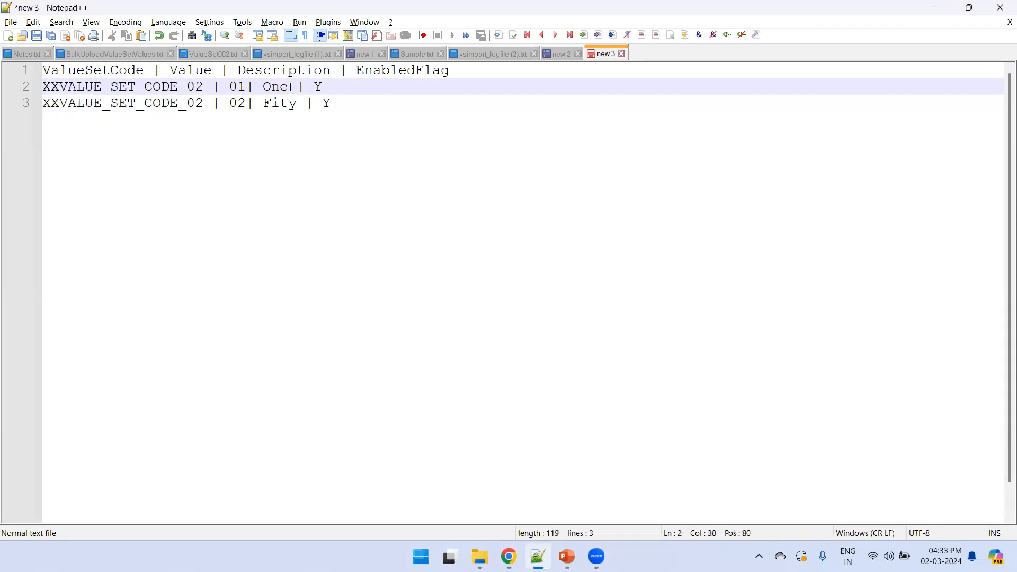
{"action": "double_click", "coordinate": [281, 104]}
{"action": "type", "text": "Two"}
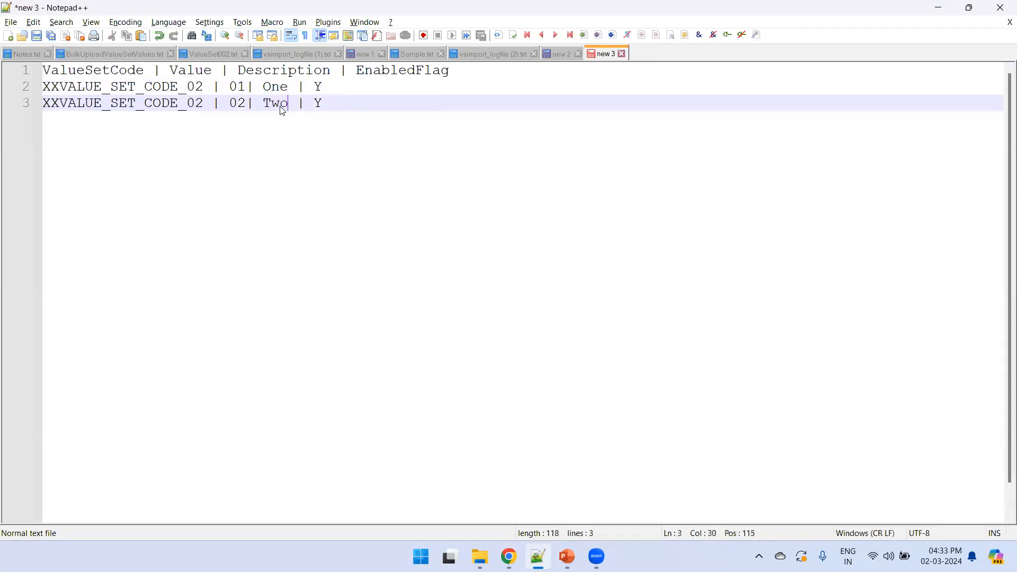
Save the new document as SampleV2.txt in the BulkUploadValueSetValues folder
{"action": "key", "text": "ctrl+s"}
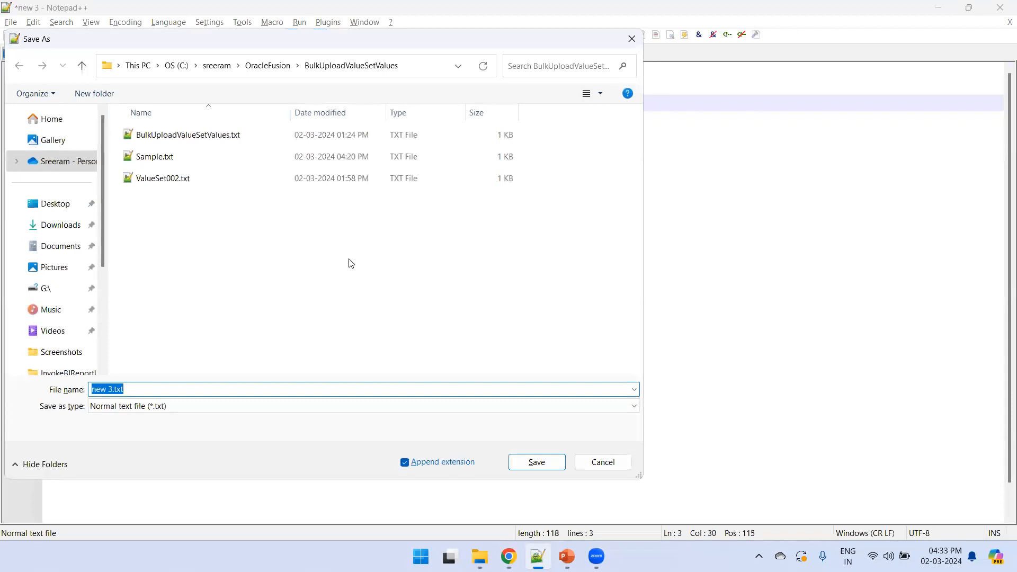
{"action": "type", "text": "Va"}
{"action": "key", "text": "BackSpace"}
{"action": "key", "text": "BackSpace"}
{"action": "type", "text": "Sa"}
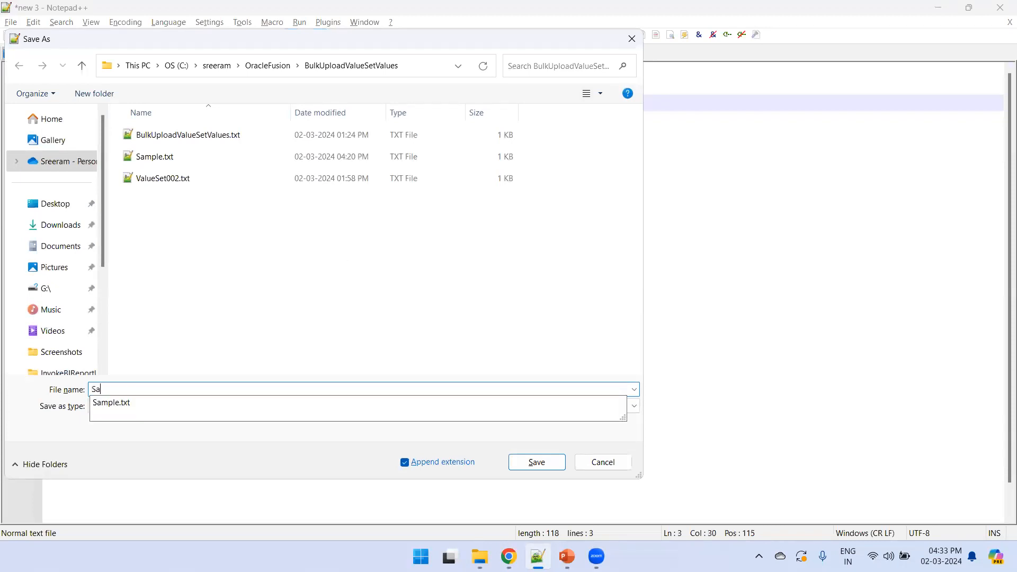
{"action": "type", "text": "mpleV2.txt"}
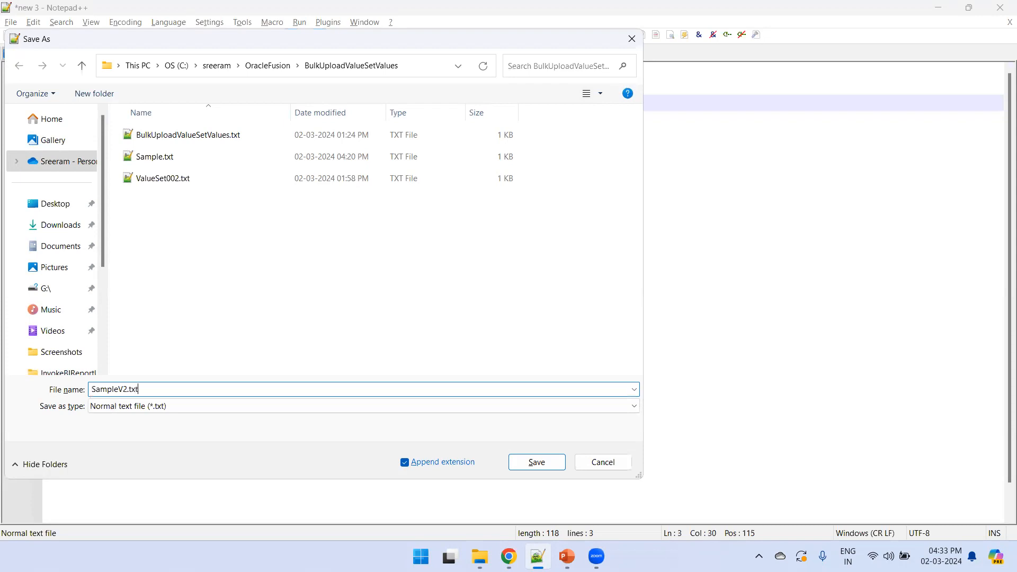
{"action": "key", "text": "Return"}
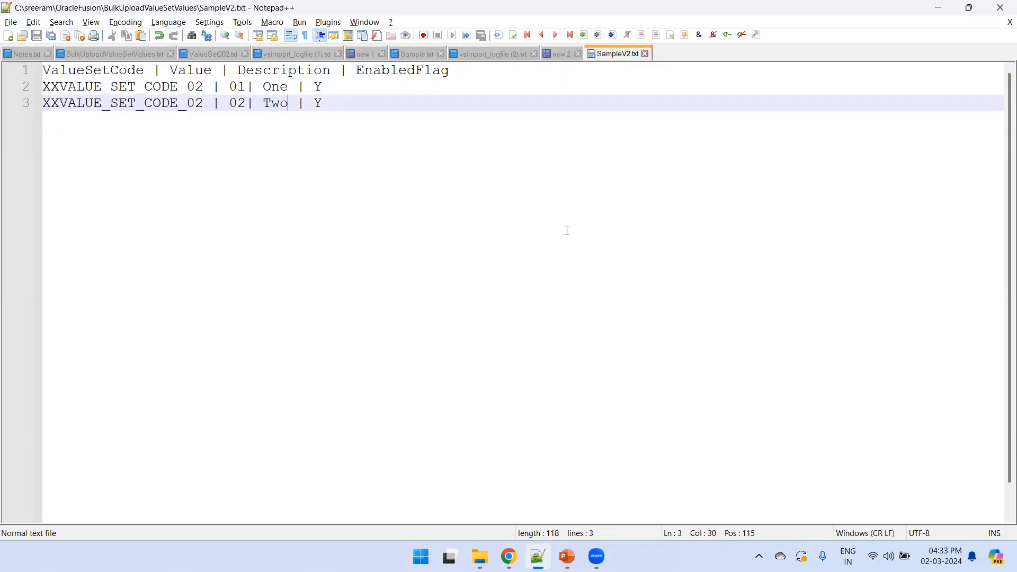
Switch to Oracle Fusion in Chrome, start a file upload in File Import and Export, and choose SampleV2.txt
{"action": "mouse_move", "coordinate": [509, 556]}
{"action": "left_click", "coordinate": [508, 477]}
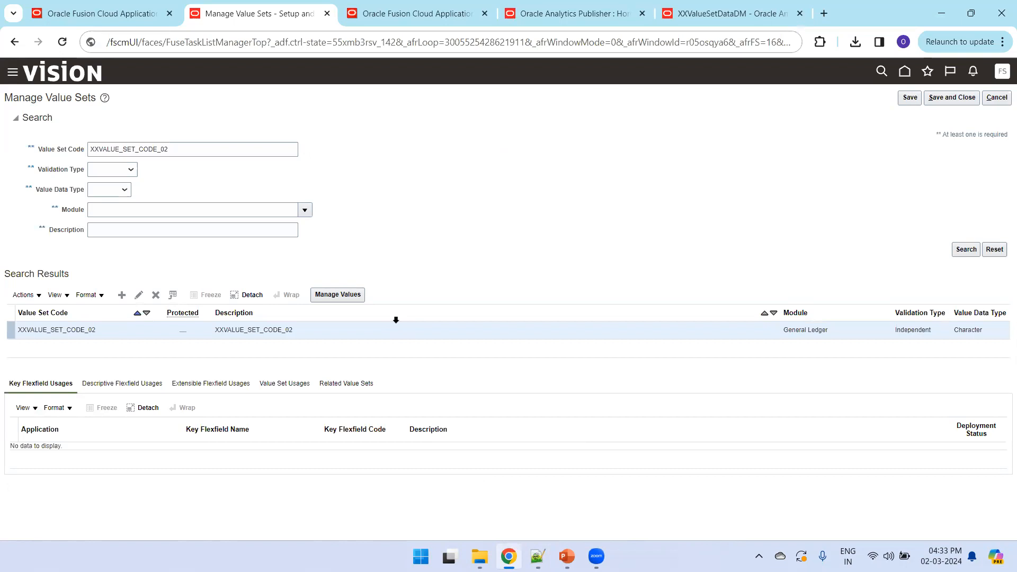
{"action": "key", "text": "ctrl+shift+Tab"}
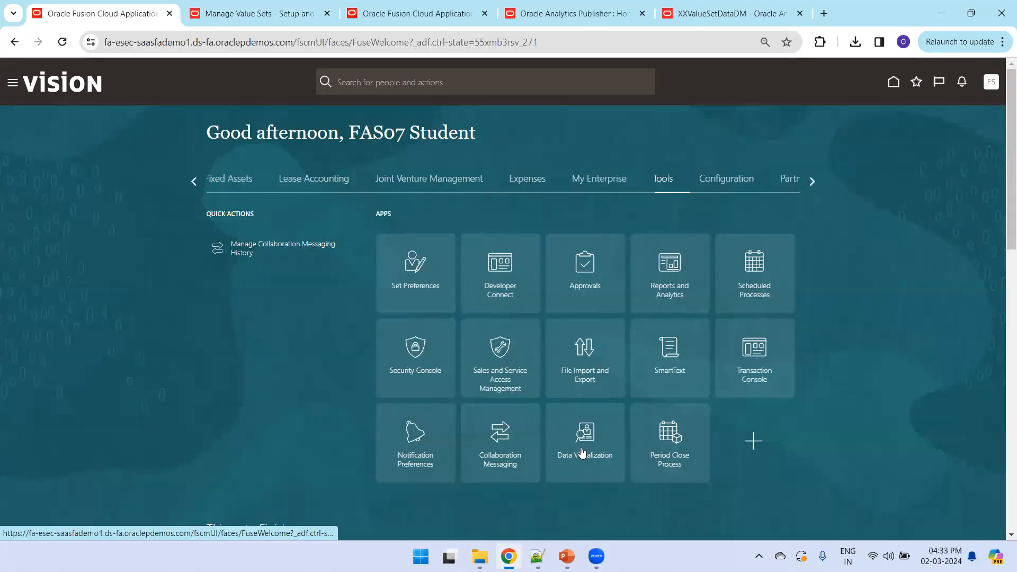
{"action": "left_click", "coordinate": [587, 385]}
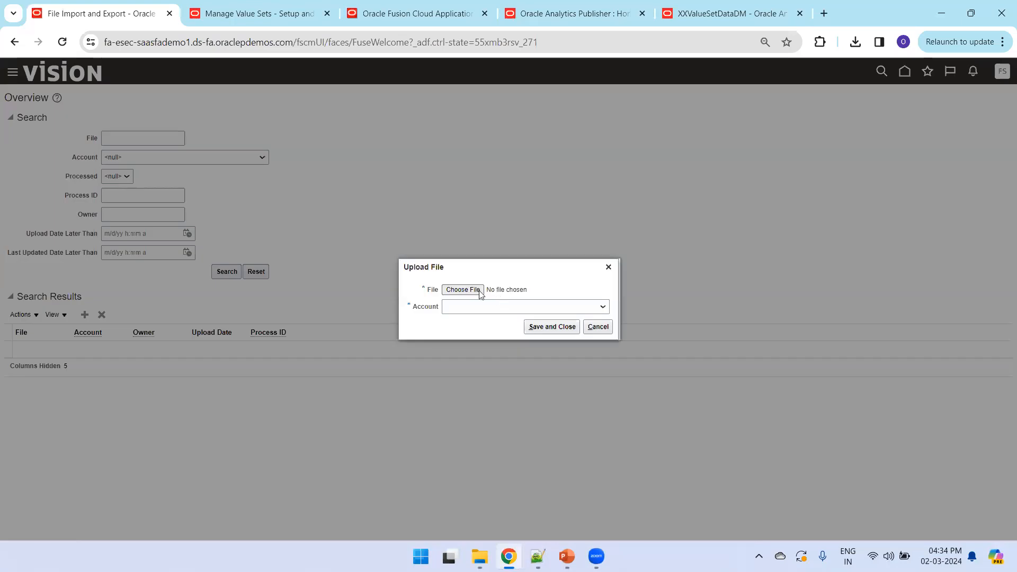
{"action": "left_click", "coordinate": [472, 292]}
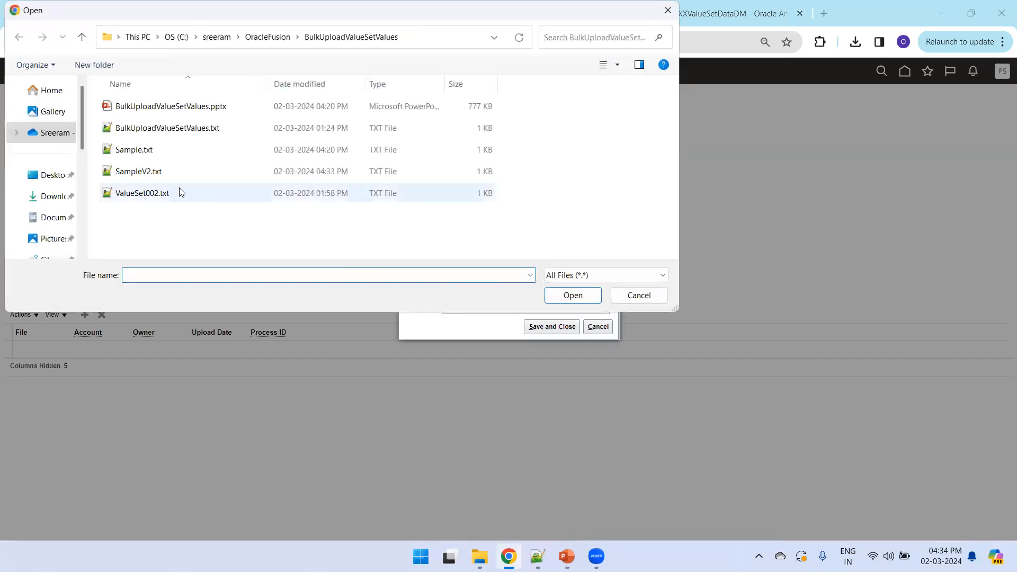
{"action": "left_click", "coordinate": [167, 179]}
{"action": "double_click", "coordinate": [166, 177]}
Set the upload's account to fin/generalLedger/import and save the upload
{"action": "left_click", "coordinate": [494, 310]}
{"action": "key", "text": "f"}
{"action": "key", "text": "Down"}
{"action": "key", "text": "Down"}
{"action": "key", "text": "Down"}
{"action": "key", "text": "Down"}
{"action": "key", "text": "Down"}
{"action": "key", "text": "Down"}
{"action": "key", "text": "Down"}
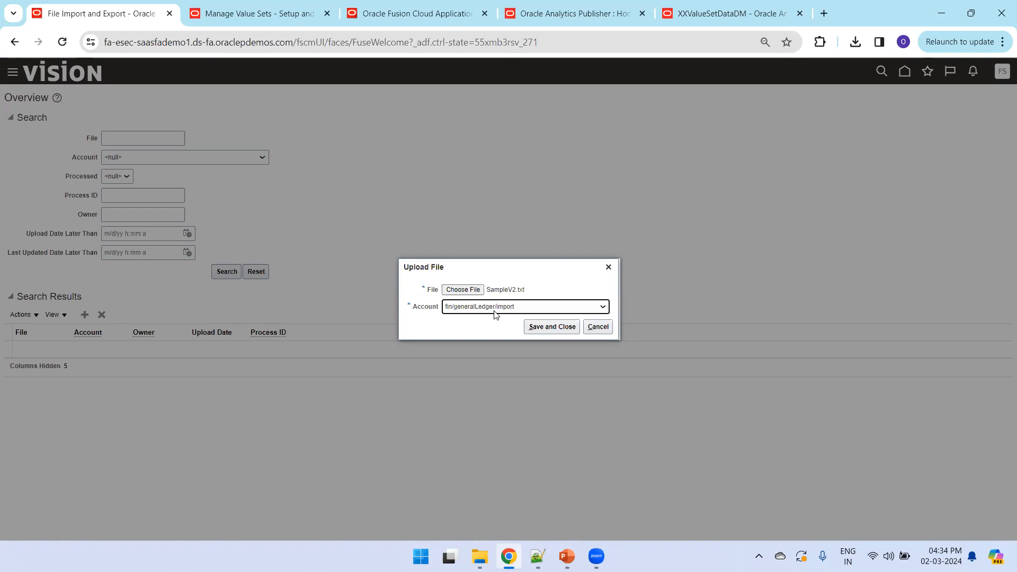
{"action": "left_click", "coordinate": [544, 329]}
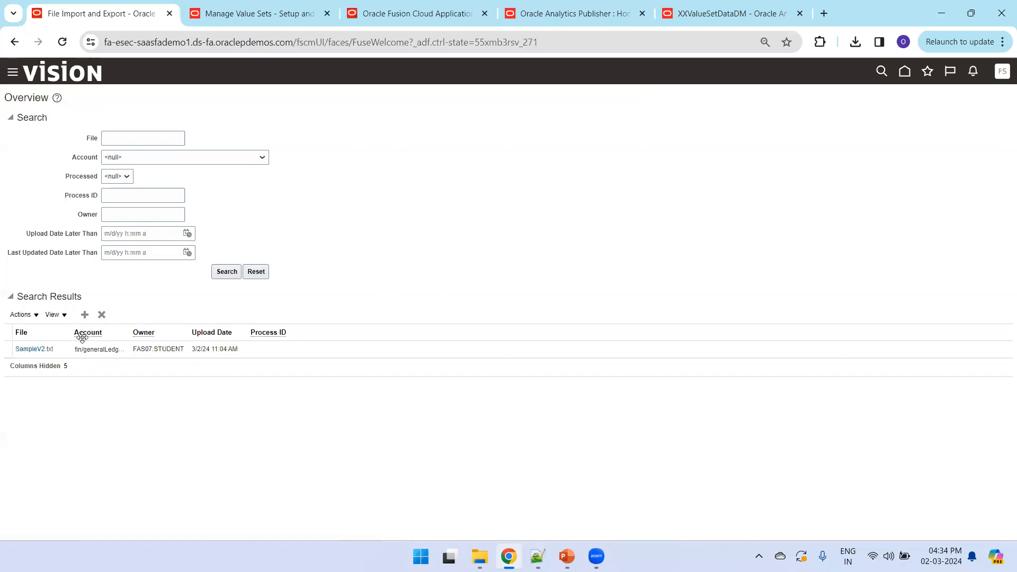
Start a value import in Manage Value Sets, using SampleV2.txt copied from the uploaded file entry as the file name, without leading spaces
{"action": "left_click_drag", "start_coordinate": [56, 349], "coordinate": [10, 348]}
{"action": "key", "text": "ctrl+c"}
{"action": "key", "text": "ctrl+Tab"}
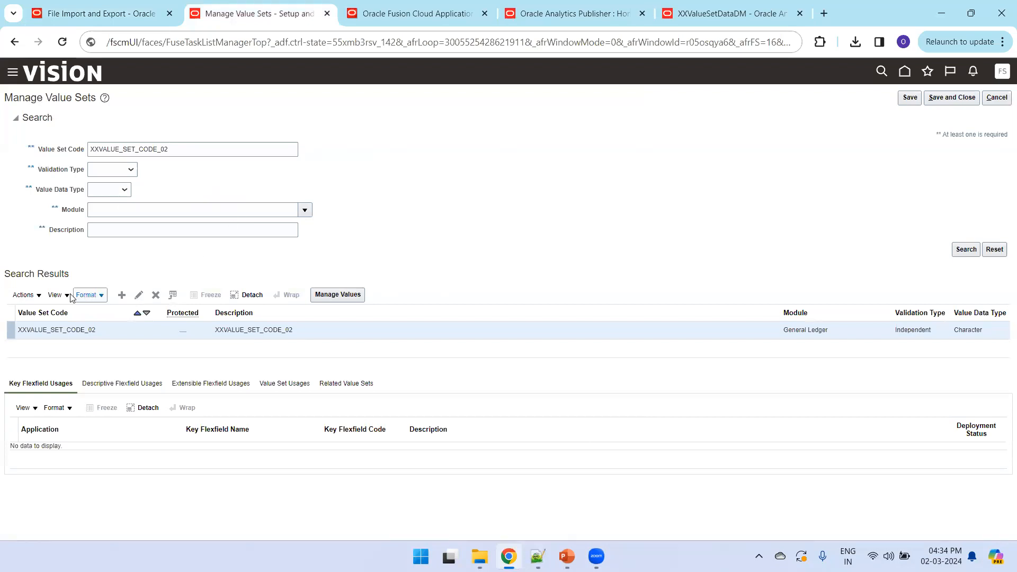
{"action": "left_click", "coordinate": [24, 295]}
{"action": "left_click", "coordinate": [50, 379]}
{"action": "left_click_drag", "start_coordinate": [500, 282], "coordinate": [382, 279]}
{"action": "key", "text": "ctrl+v"}
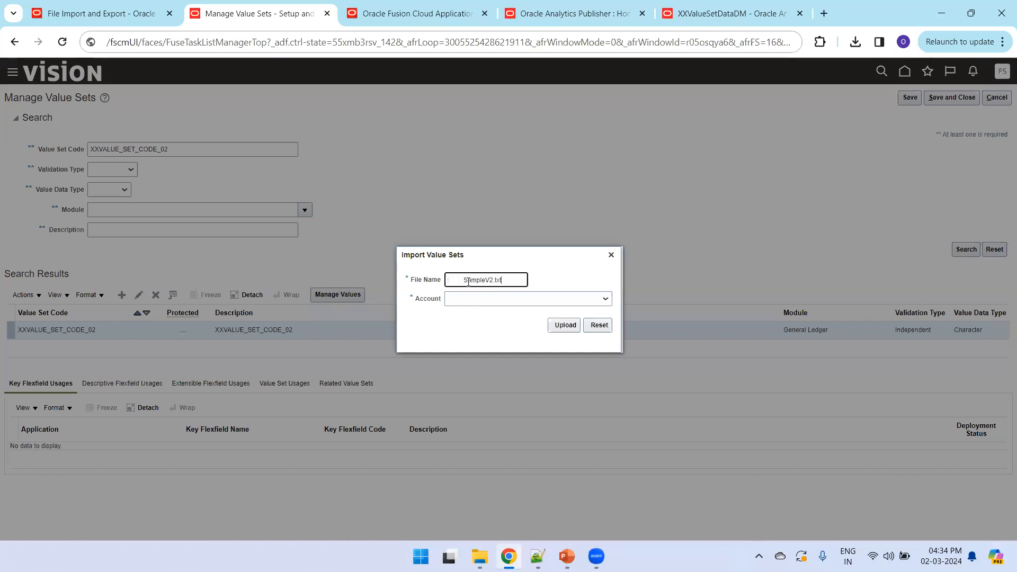
{"action": "key", "text": "Delete"}
{"action": "key", "text": "Delete"}
{"action": "key", "text": "Delete"}
{"action": "key", "text": "Delete"}
{"action": "key", "text": "Delete"}
{"action": "key", "text": "Delete"}
{"action": "key", "text": "Delete"}
{"action": "key", "text": "Delete"}
{"action": "key", "text": "Delete"}
{"action": "key", "text": "Tab"}
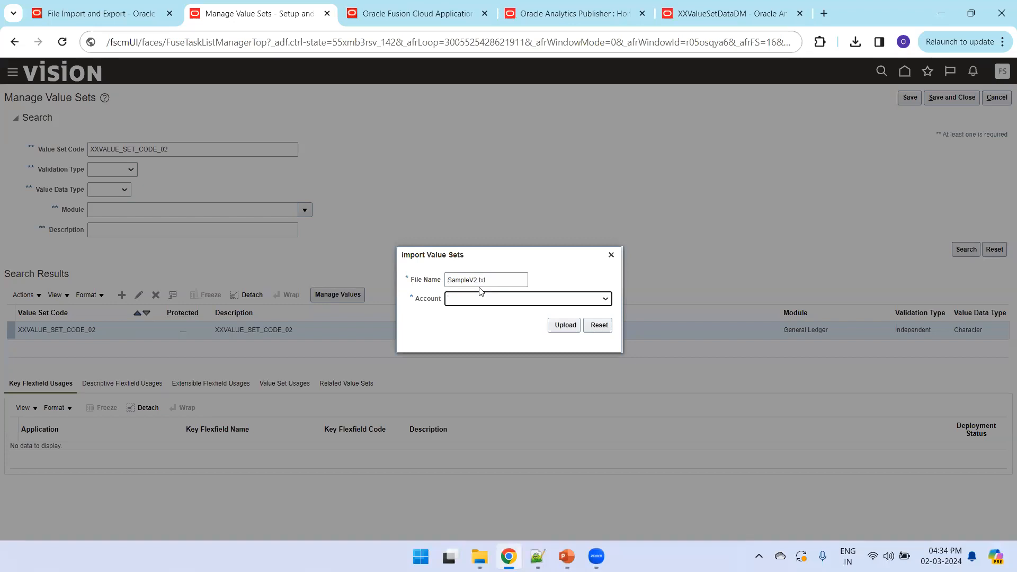
Set the import's account to fin/generalLedger/import and run the upload of the value set values
{"action": "key", "text": "Down"}
{"action": "key", "text": "Down"}
{"action": "key", "text": "Down"}
{"action": "key", "text": "Down"}
{"action": "key", "text": "Down"}
{"action": "key", "text": "Down"}
{"action": "left_click", "coordinate": [563, 325]}
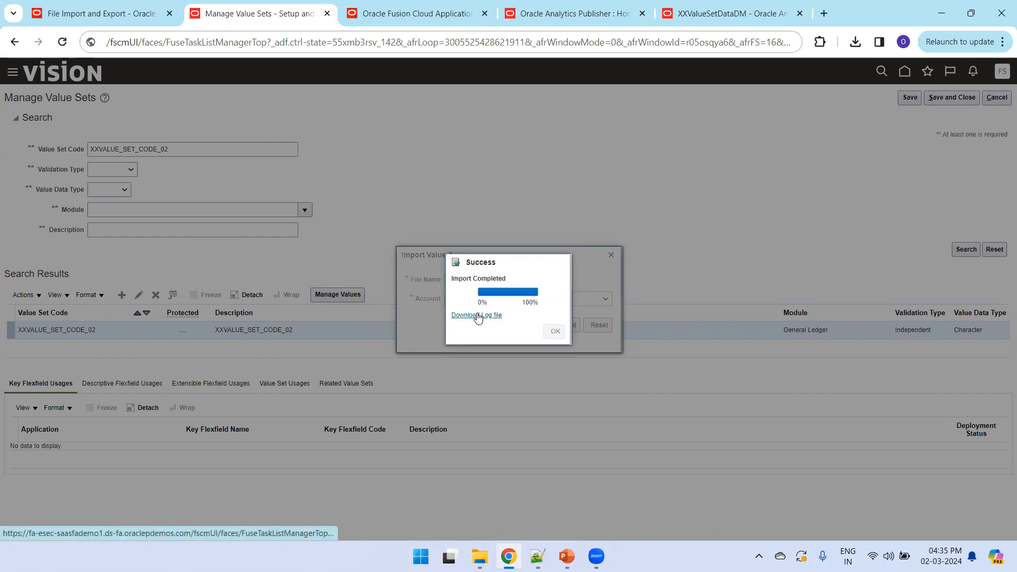
Download the import log file, open it, and examine the row counts and processing details for XXVALUE_SET_CODE_02
{"action": "left_click", "coordinate": [478, 317]}
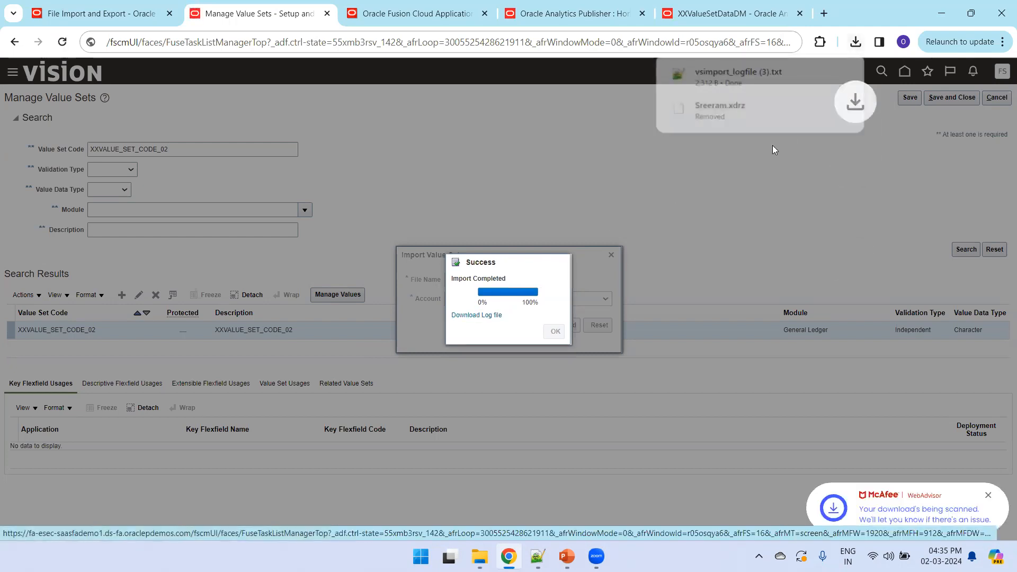
{"action": "left_click", "coordinate": [771, 74]}
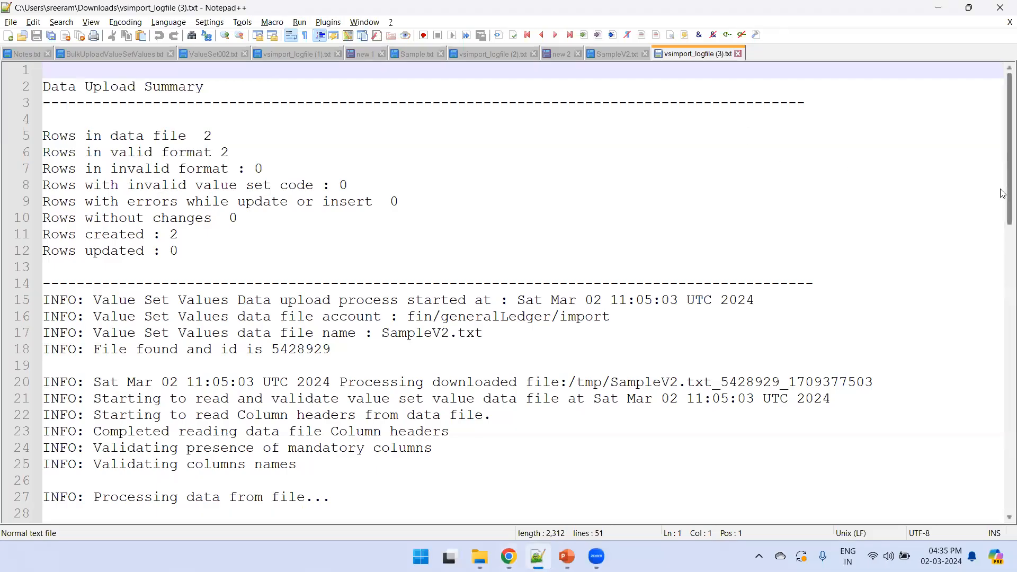
{"action": "left_click_drag", "start_coordinate": [1002, 196], "coordinate": [1003, 323]}
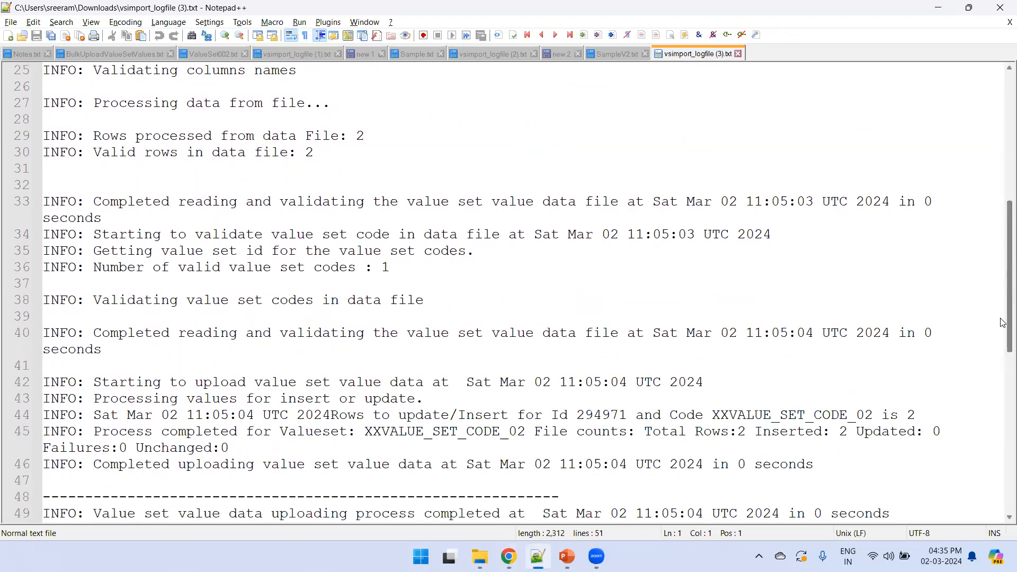
{"action": "double_click", "coordinate": [385, 268]}
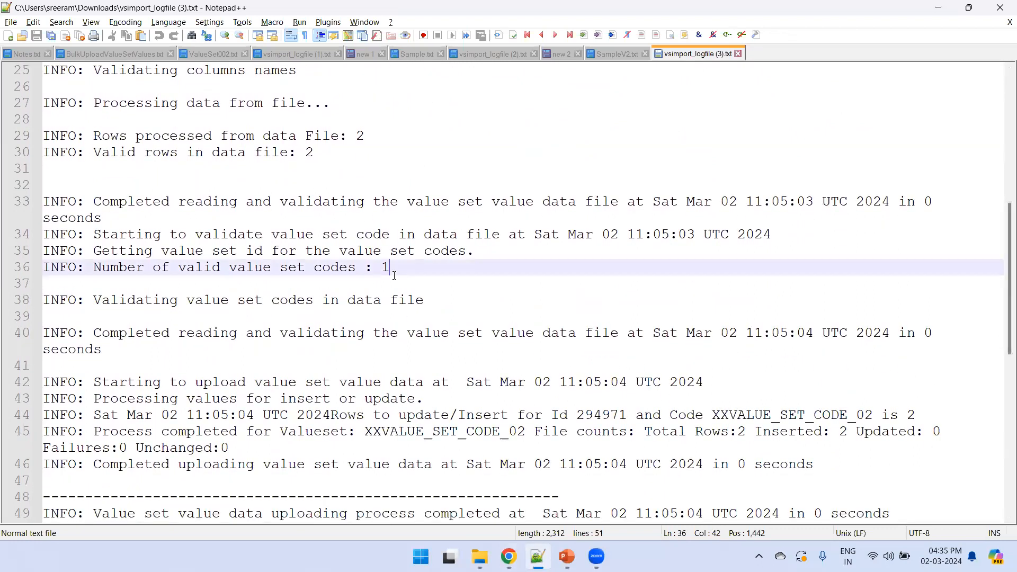
{"action": "left_click_drag", "start_coordinate": [652, 431], "coordinate": [822, 432]}
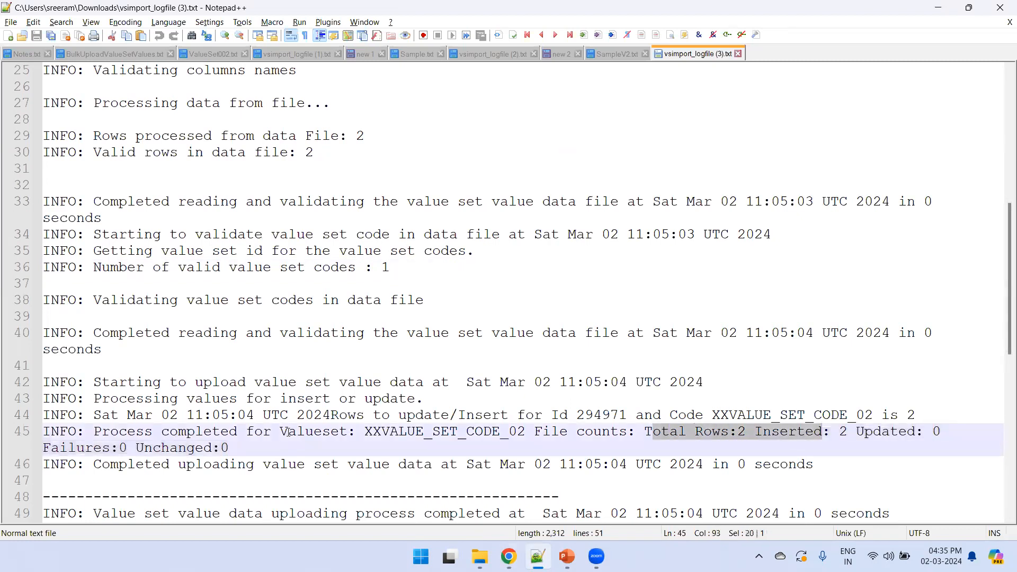
Return to the browser, close the completed import, and check the values of XXVALUE_SET_CODE_02
{"action": "key", "text": "alt+Tab"}
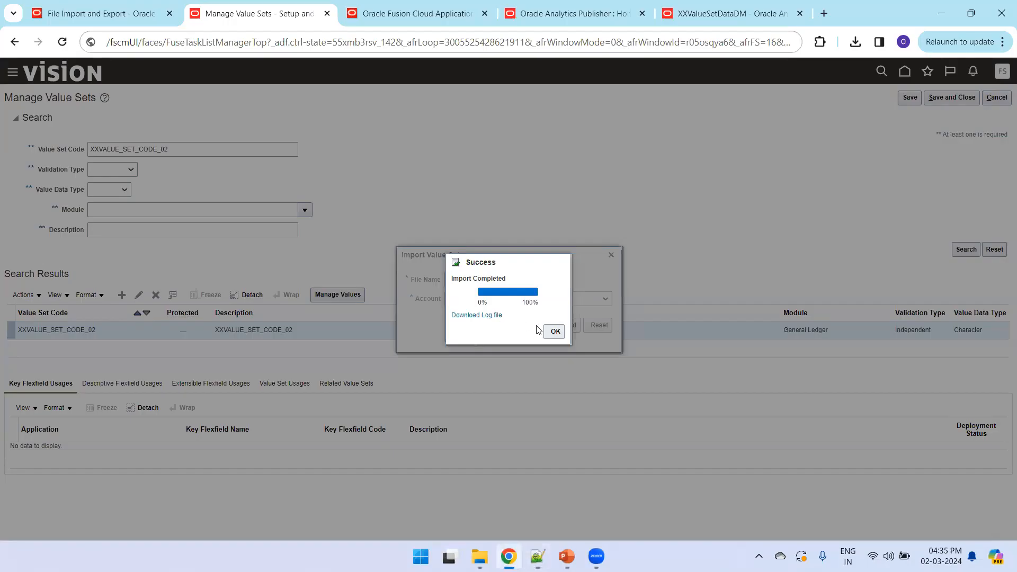
{"action": "left_click", "coordinate": [553, 334]}
{"action": "left_click", "coordinate": [611, 255]}
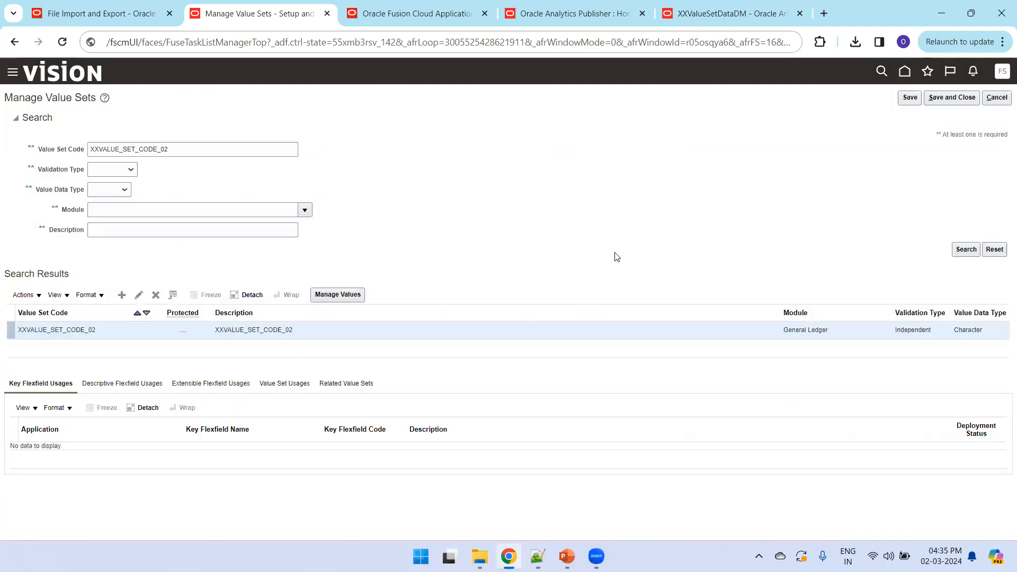
{"action": "left_click", "coordinate": [360, 295]}
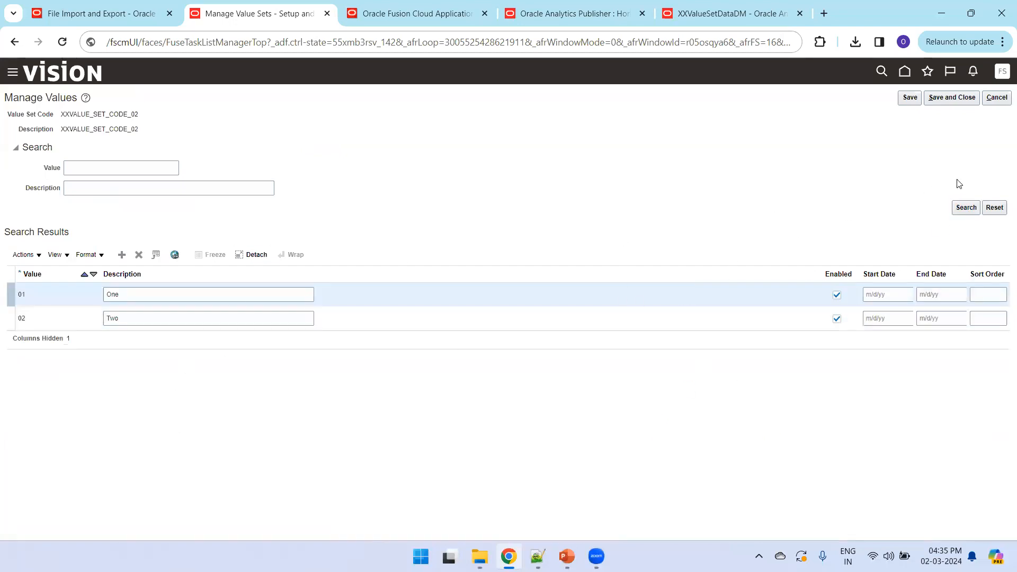
{"action": "left_click", "coordinate": [997, 97]}
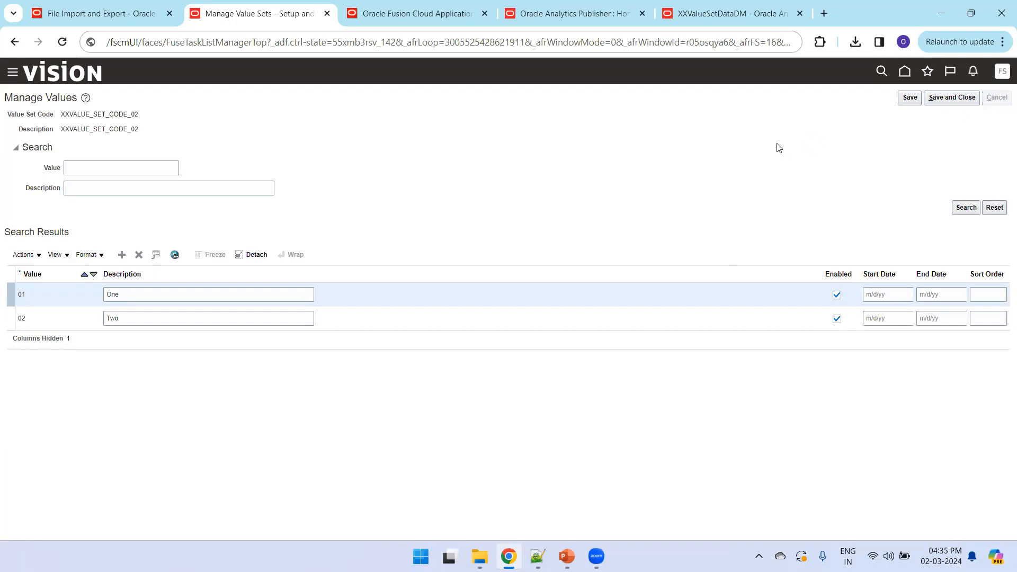